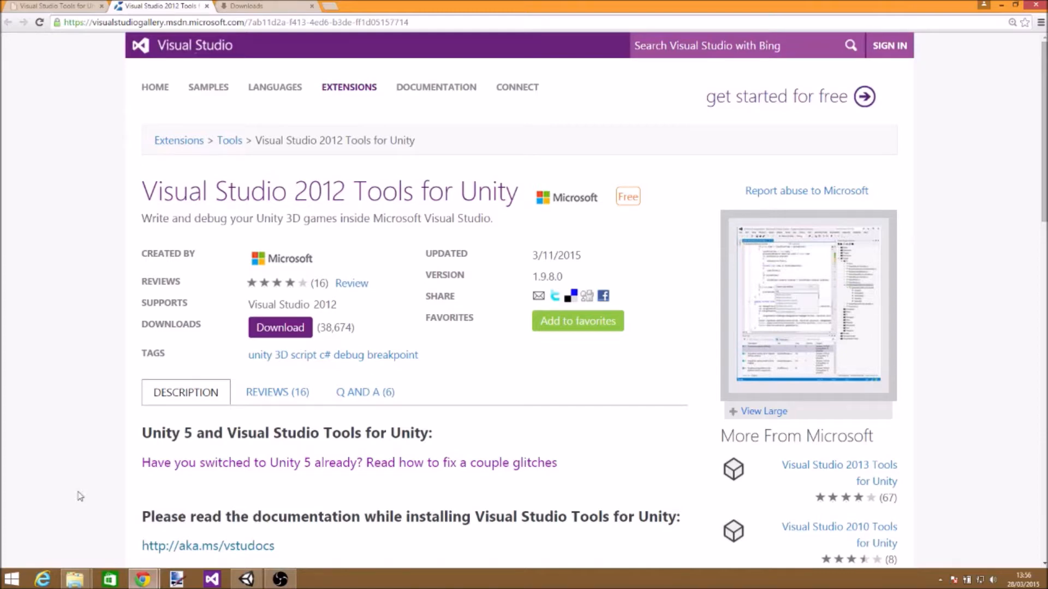
Review the Visual Studio Tools for Unity version list on unityvs.com and the Visual Studio 2012 download page.
left_click(70, 6)
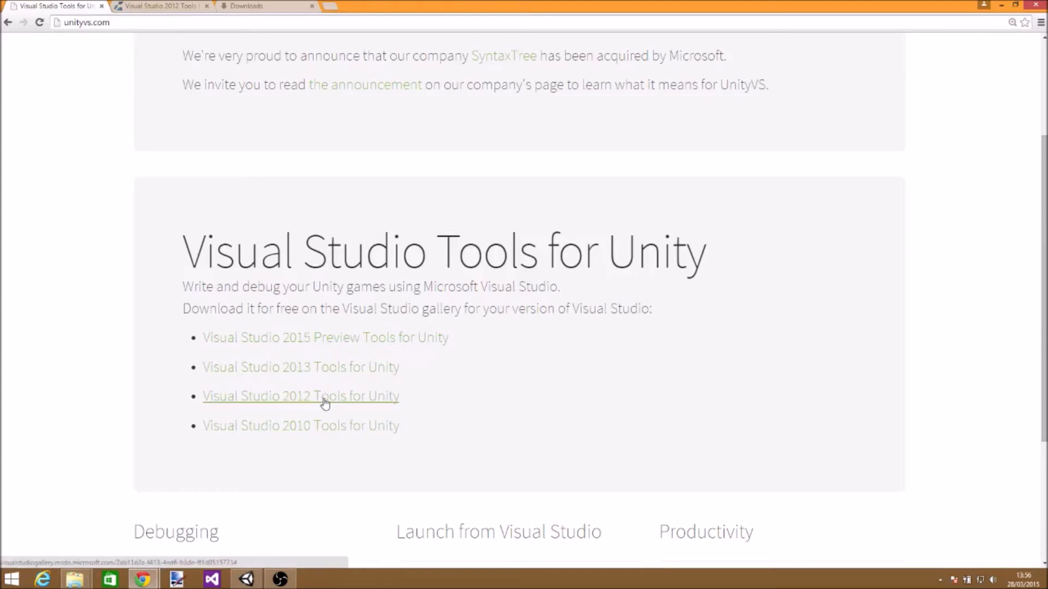
left_click(160, 5)
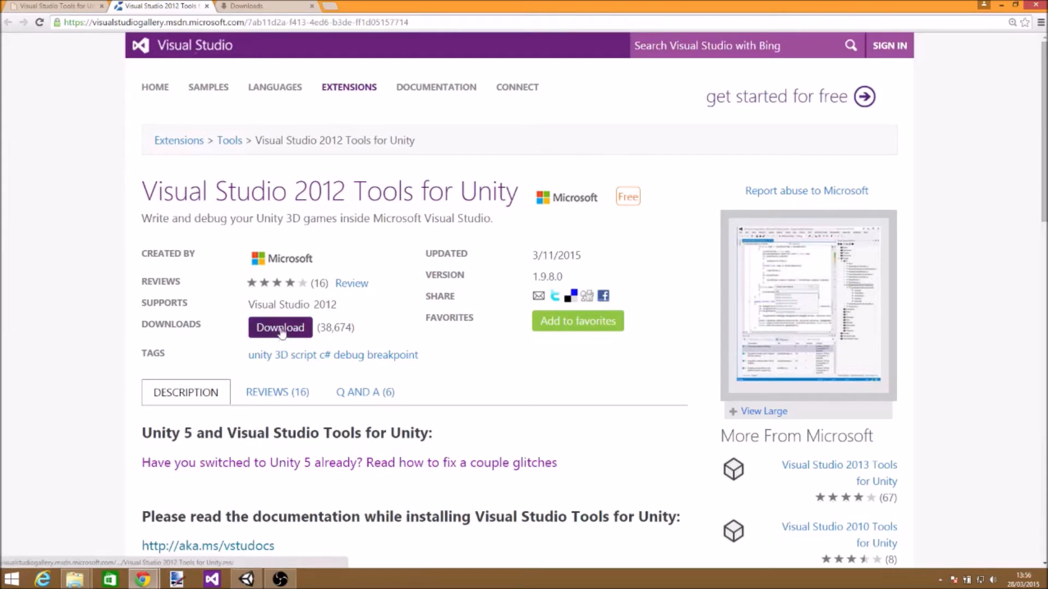
Run the downloaded Visual Studio 2012 Tools for Unity.msi, accept the license terms and complete the installation.
left_click(257, 7)
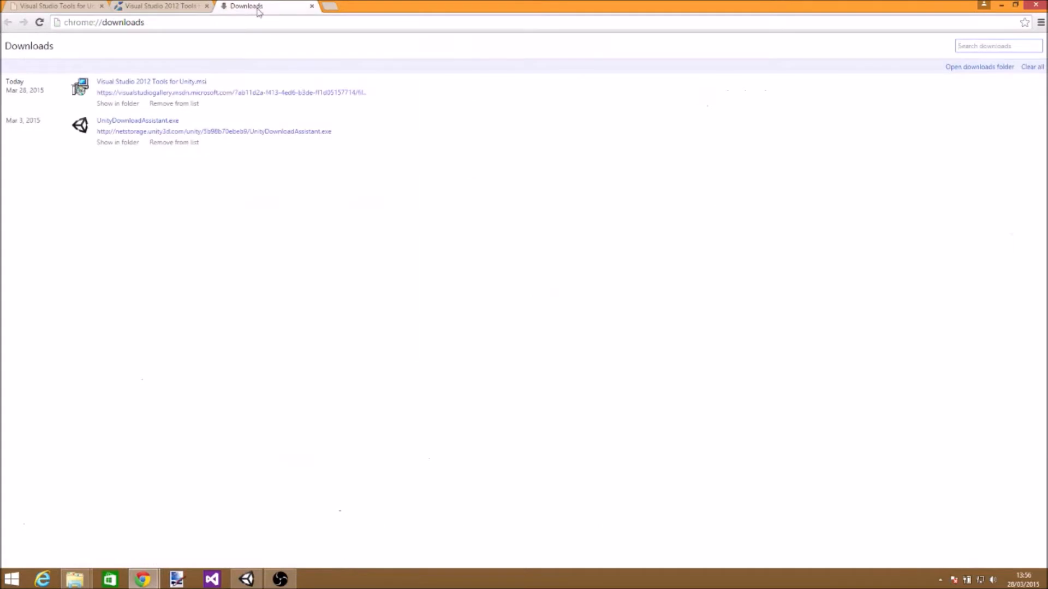
left_click(170, 82)
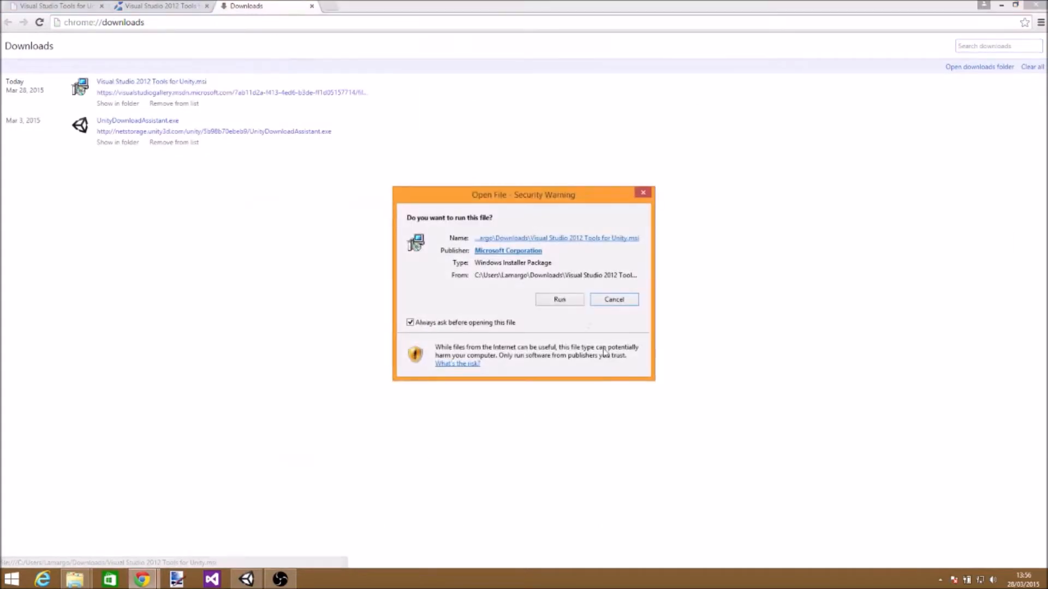
left_click(560, 300)
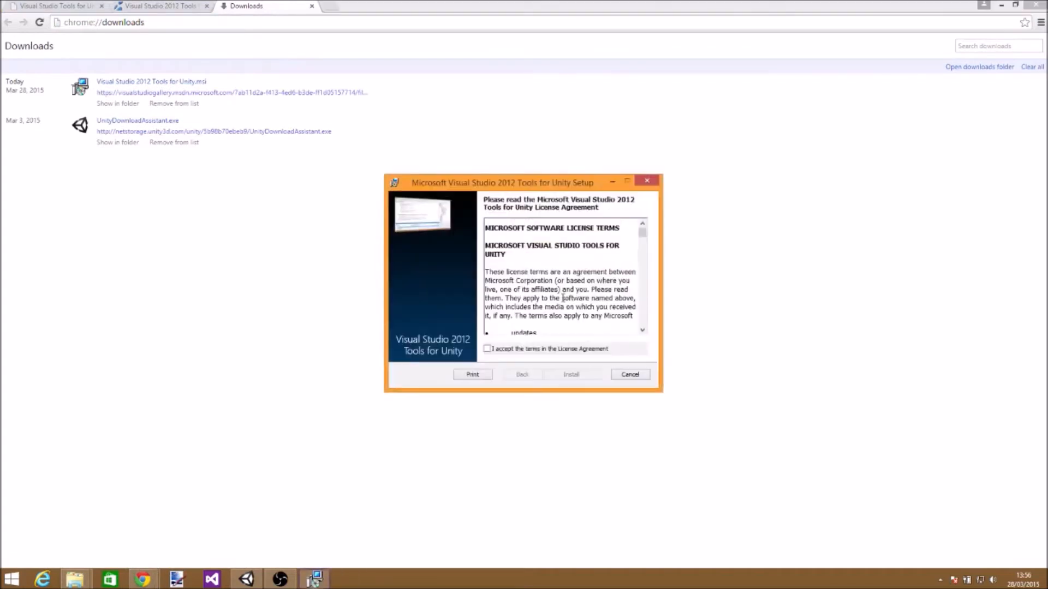
left_click(487, 349)
left_click(581, 377)
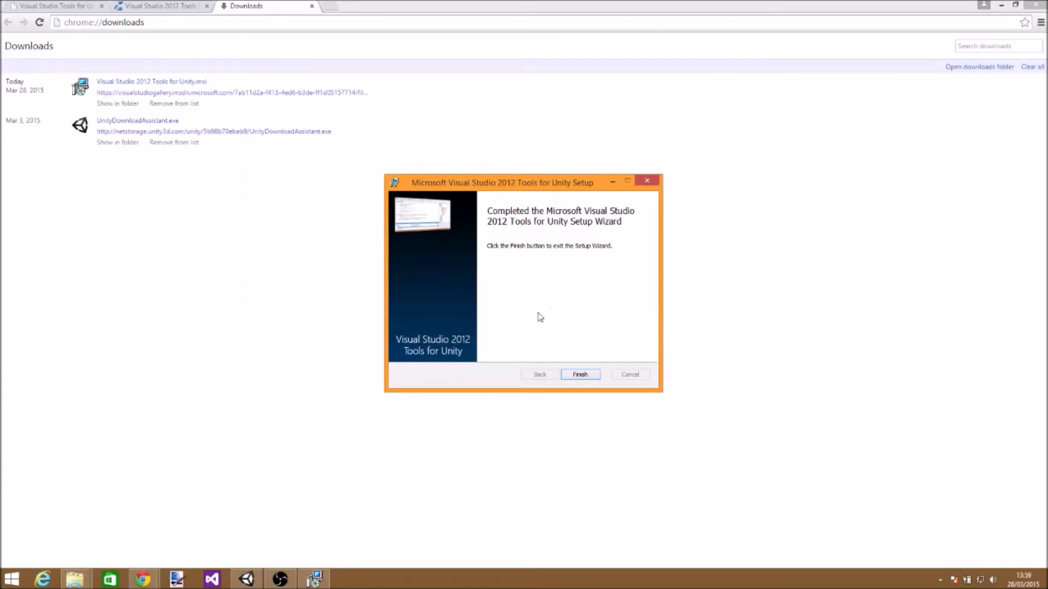
left_click(594, 376)
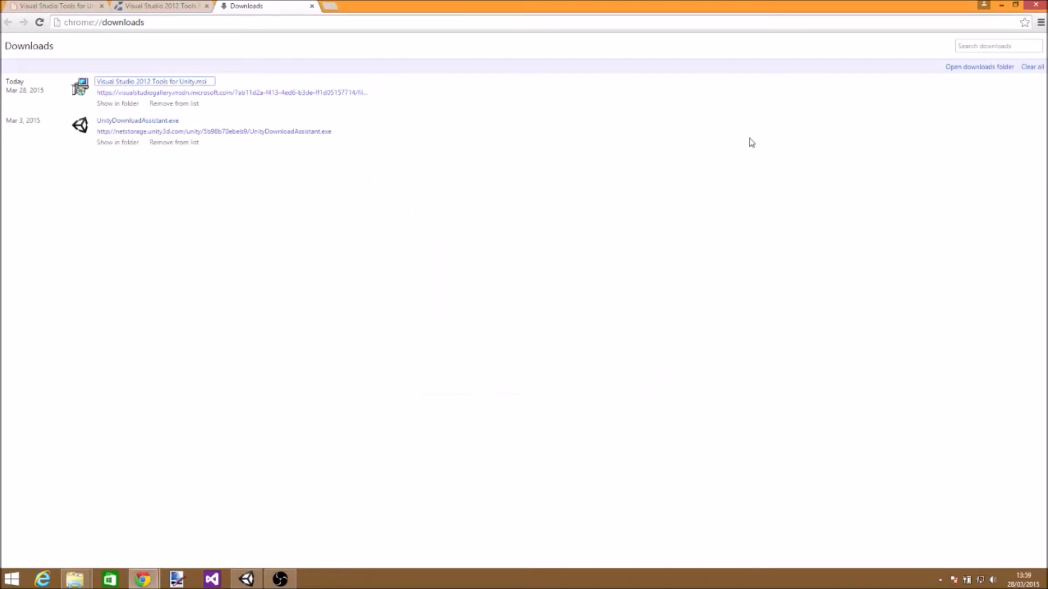
Switch to File Explorer and check the path of the 2012 folder, C:\Program Files (x86)\Microsoft Visual Studio Tools for Unity\2012.
left_click(1002, 7)
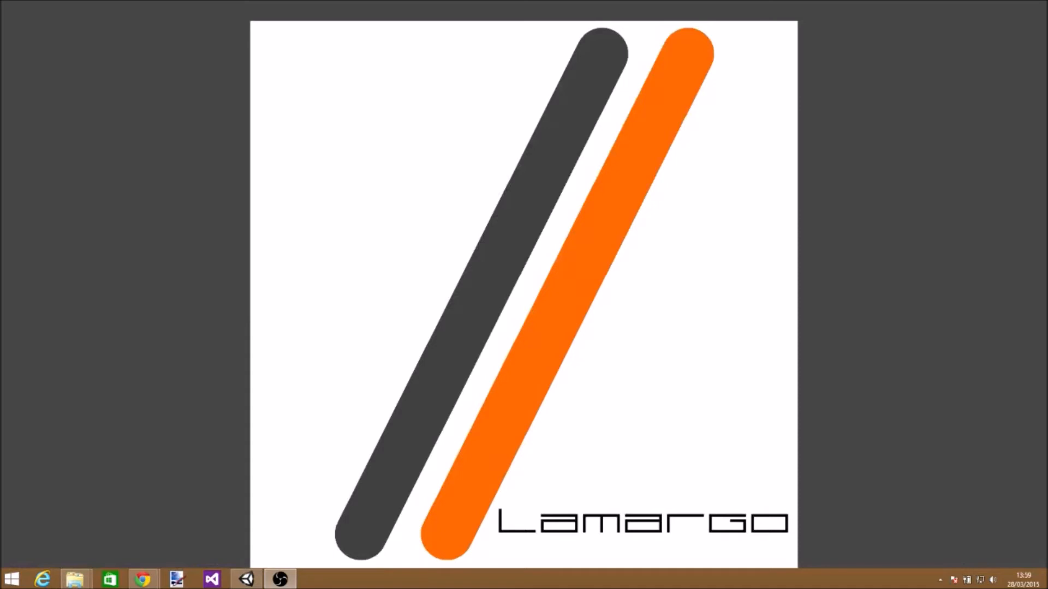
left_click(75, 579)
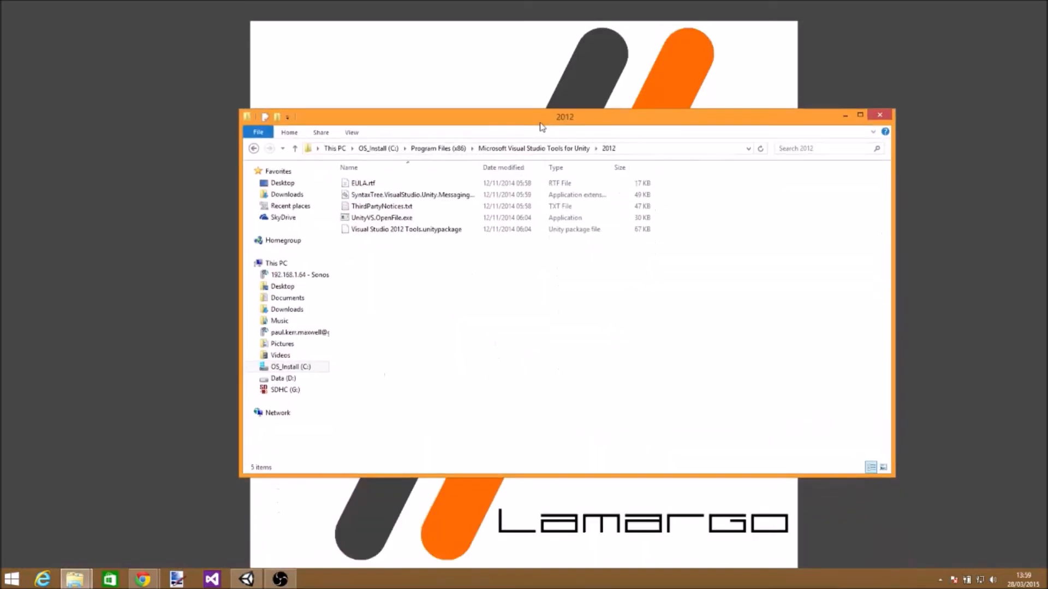
left_click_drag(540, 123, 546, 116)
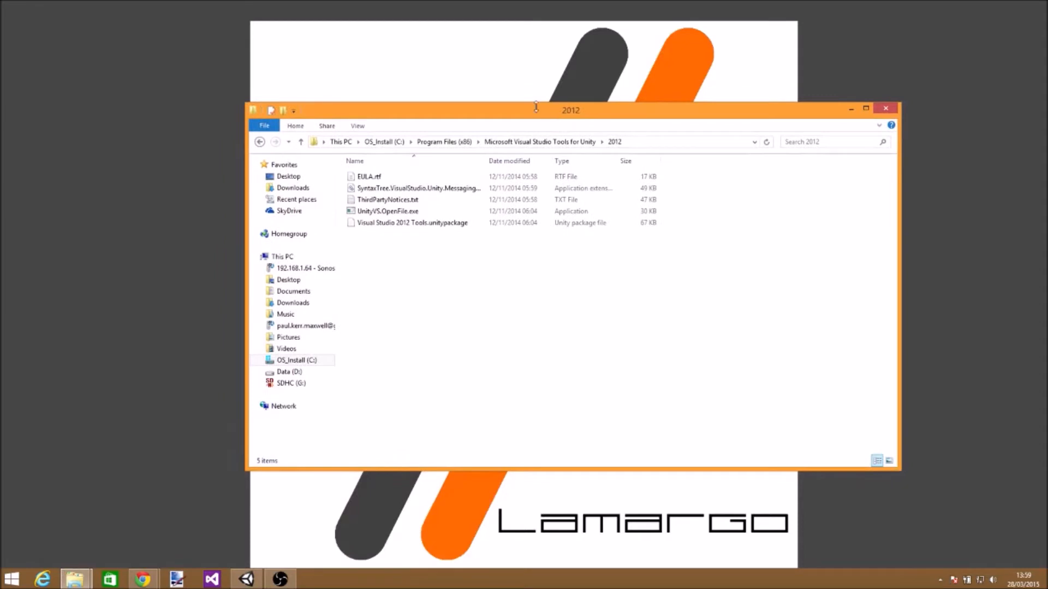
left_click(686, 147)
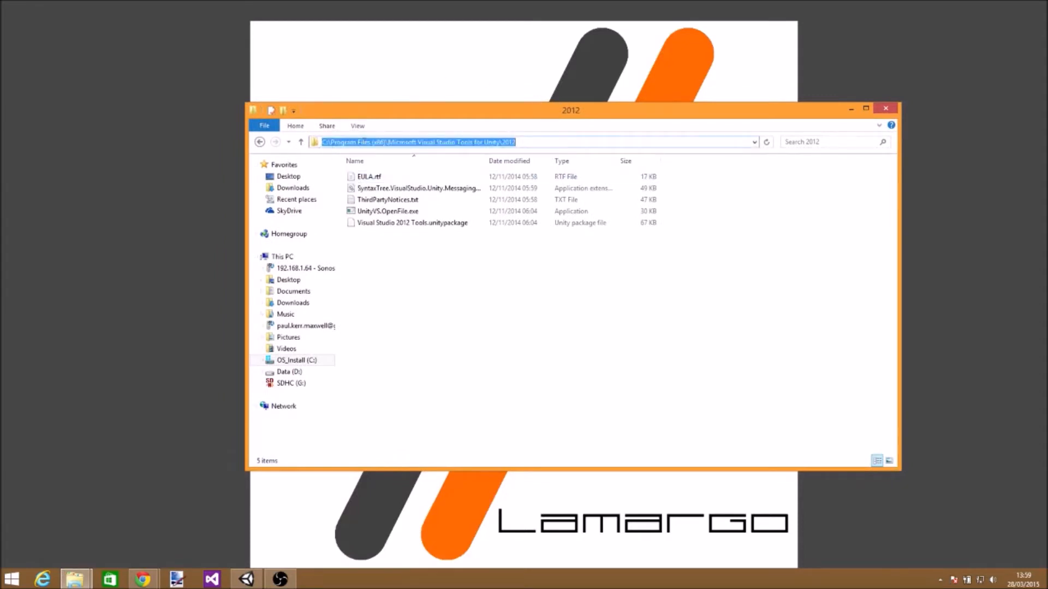
left_click(375, 143)
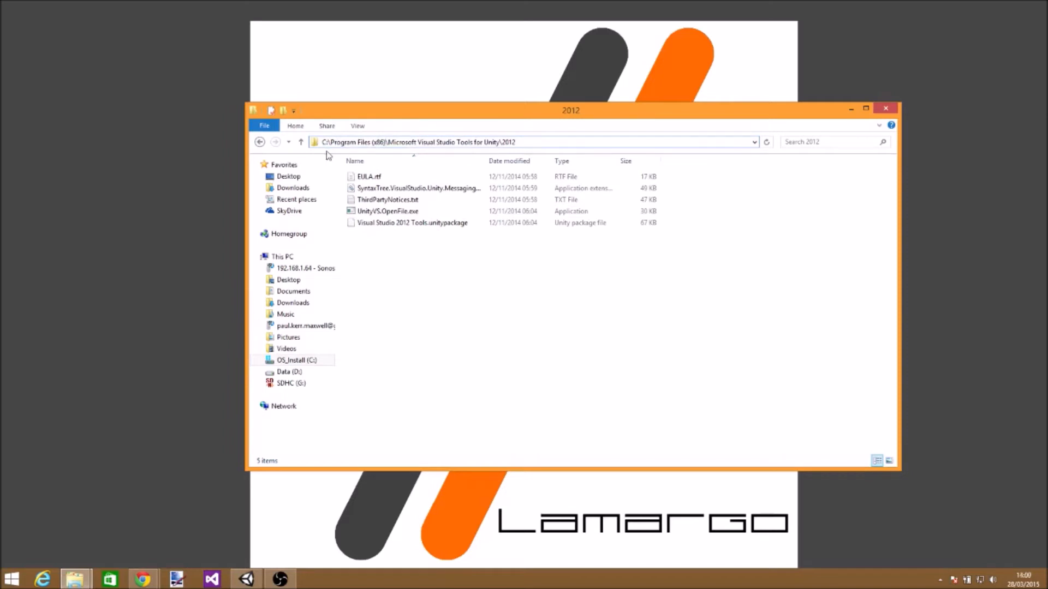
left_click(387, 143)
left_click(516, 142)
left_click(435, 262)
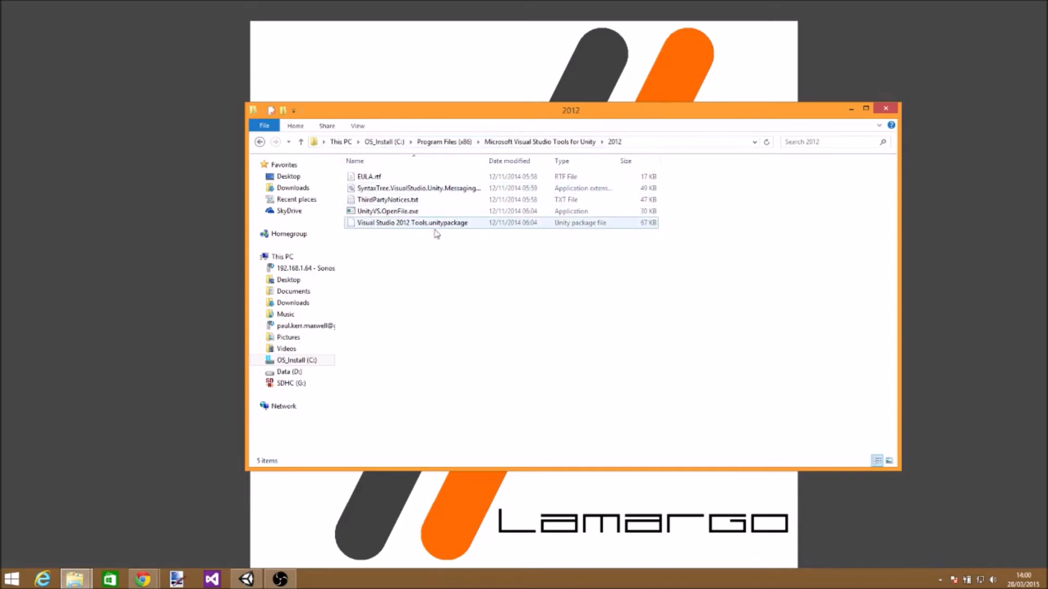
Copy the file Visual Studio 2012 Tools.unitypackage from the 2012 folder.
left_click(418, 228)
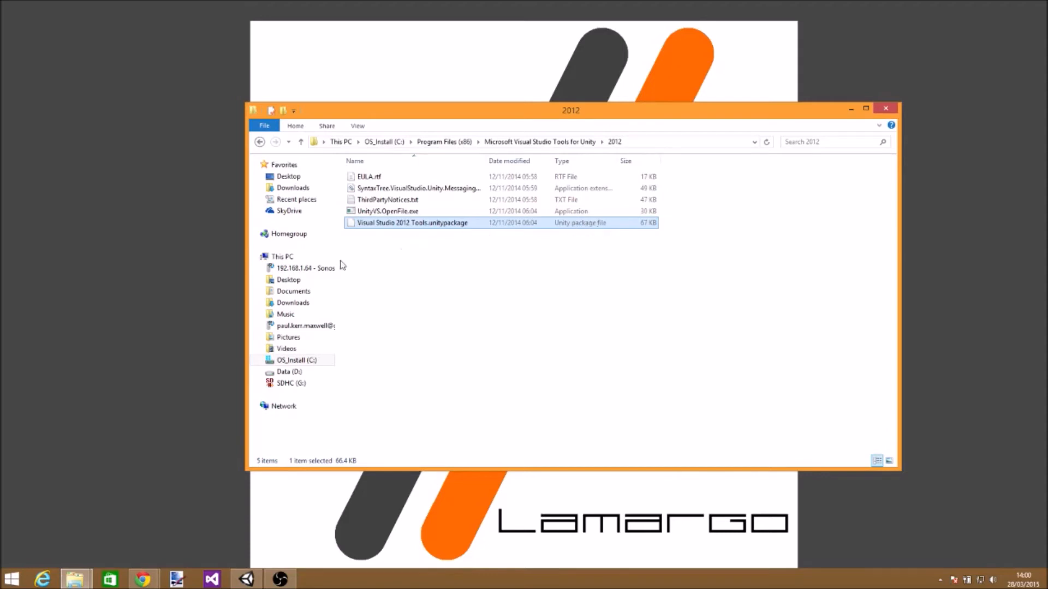
left_click(387, 226)
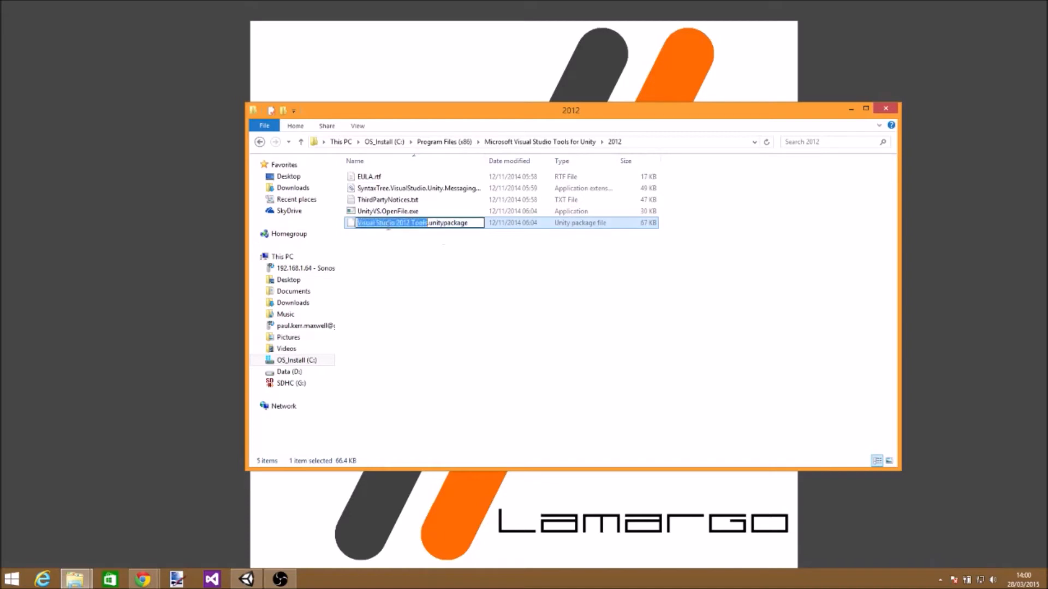
left_click(421, 253)
left_click(405, 225)
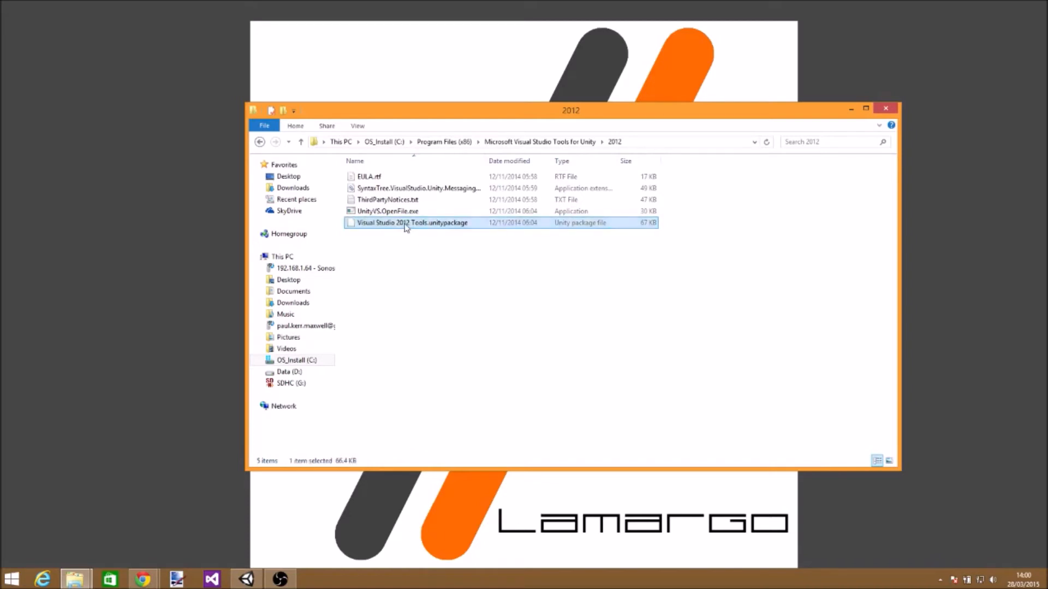
right_click(406, 227)
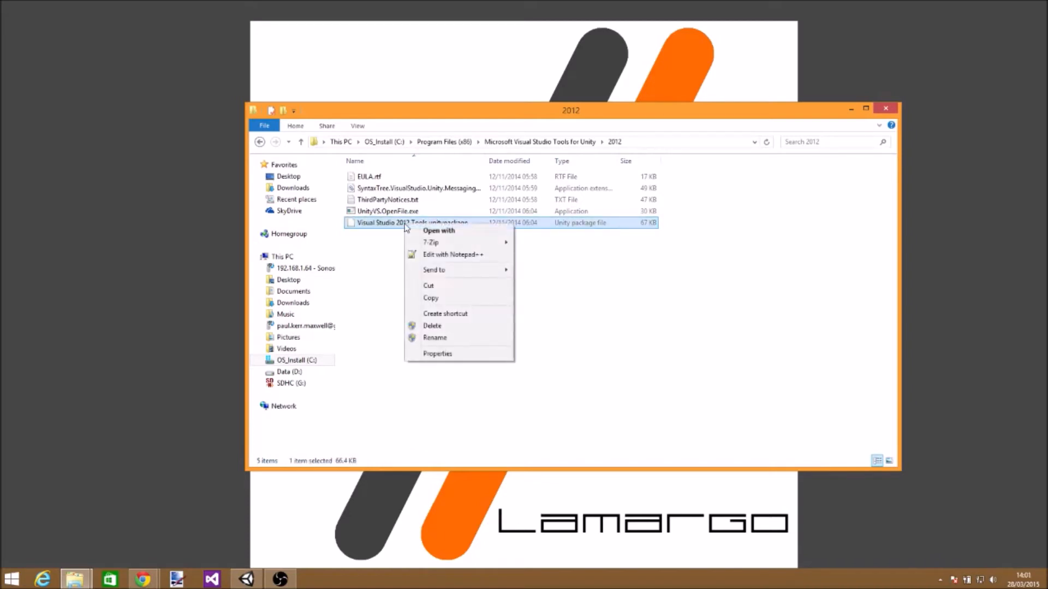
left_click(452, 301)
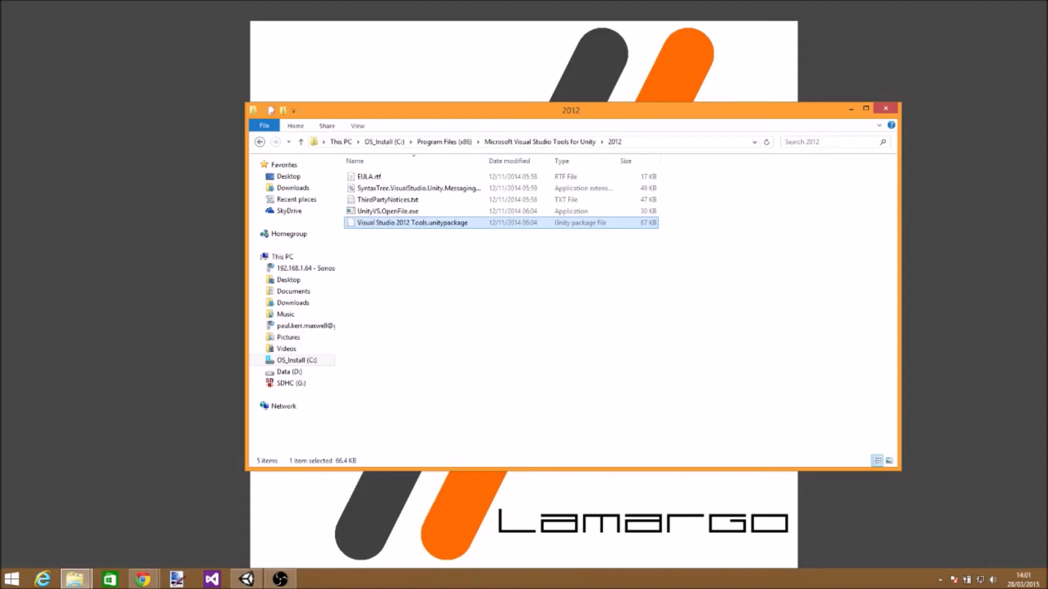
Paste the copied package into C:\Program Files\Unity\Editor\Standard Assets, granting the administrator permission for the copy.
left_click_drag(628, 588, 591, 116)
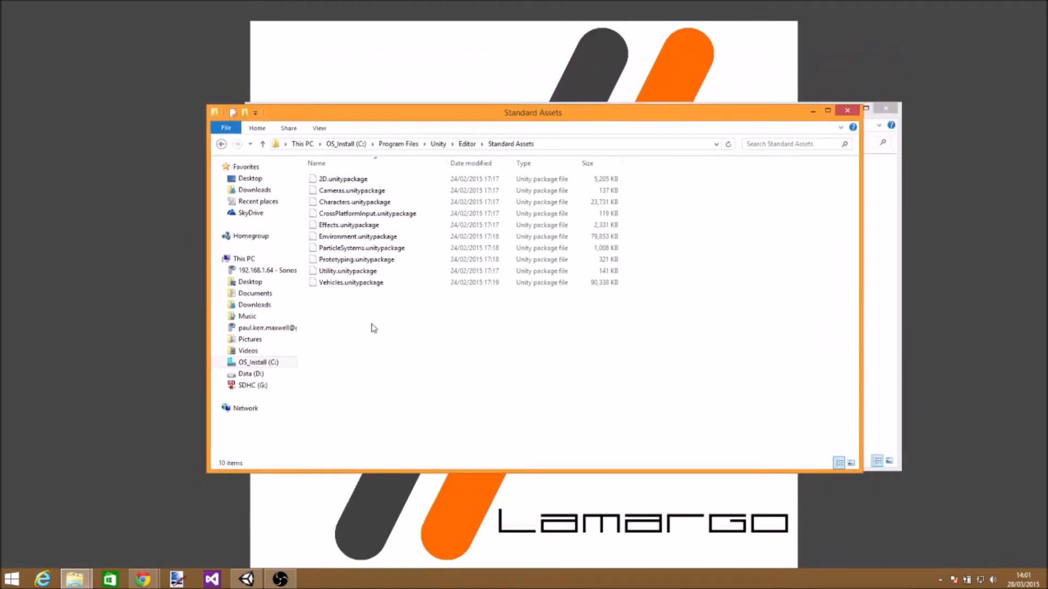
left_click(622, 144)
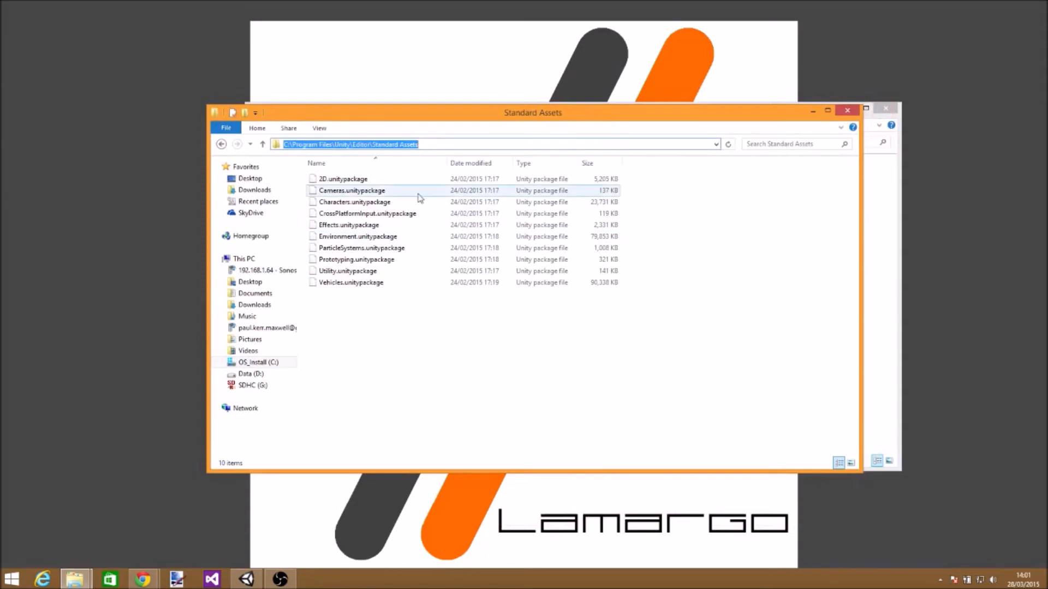
left_click(437, 143)
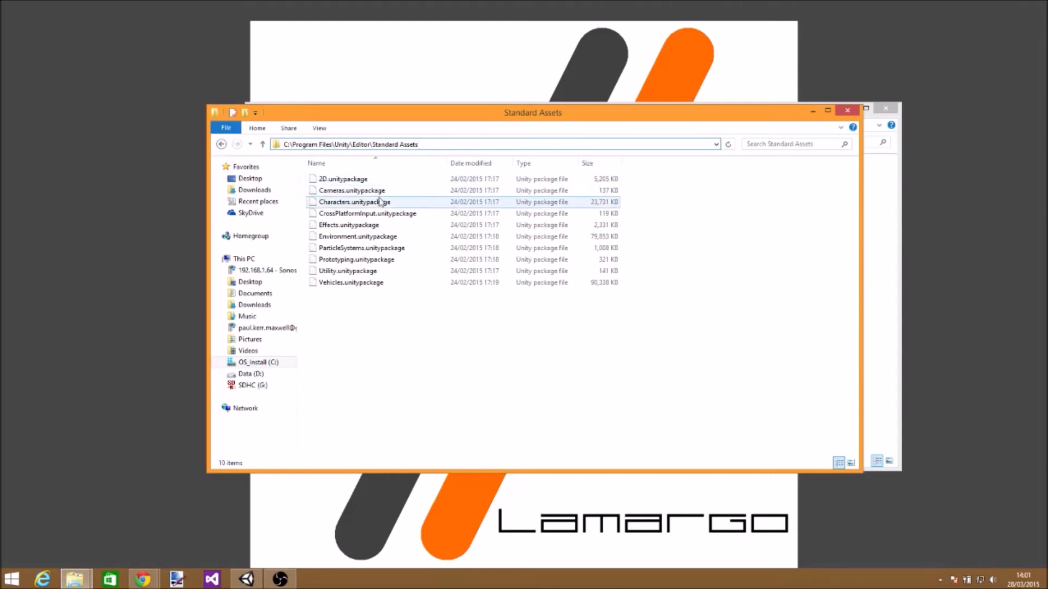
left_click(368, 321)
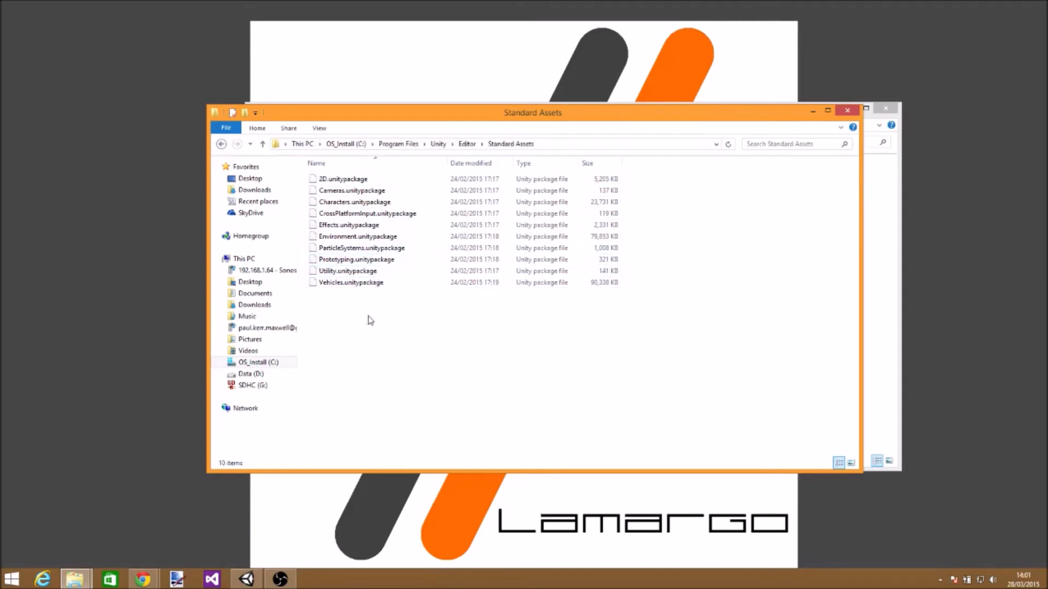
right_click(371, 320)
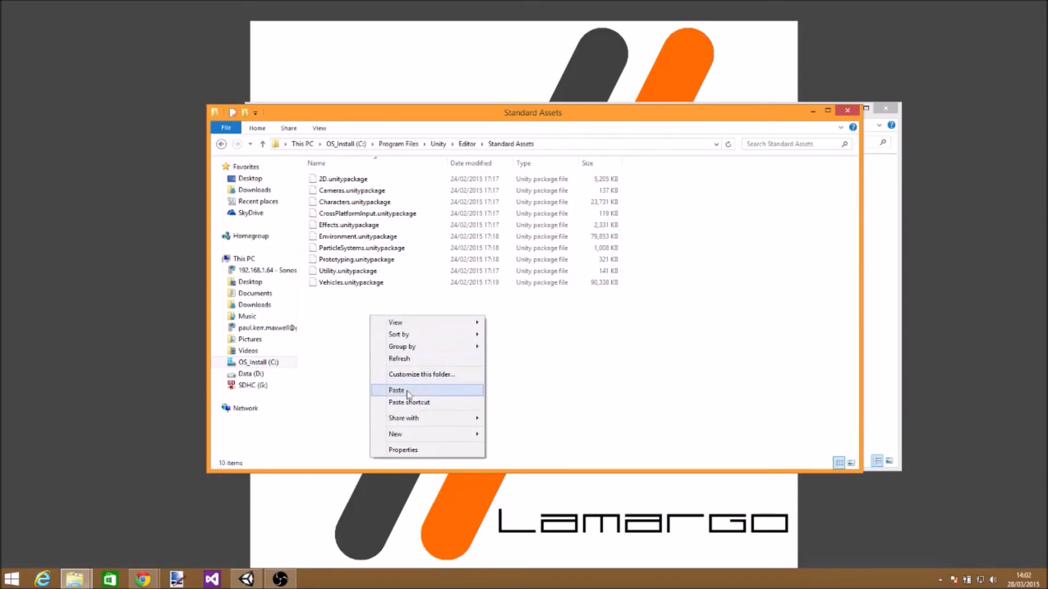
left_click(408, 390)
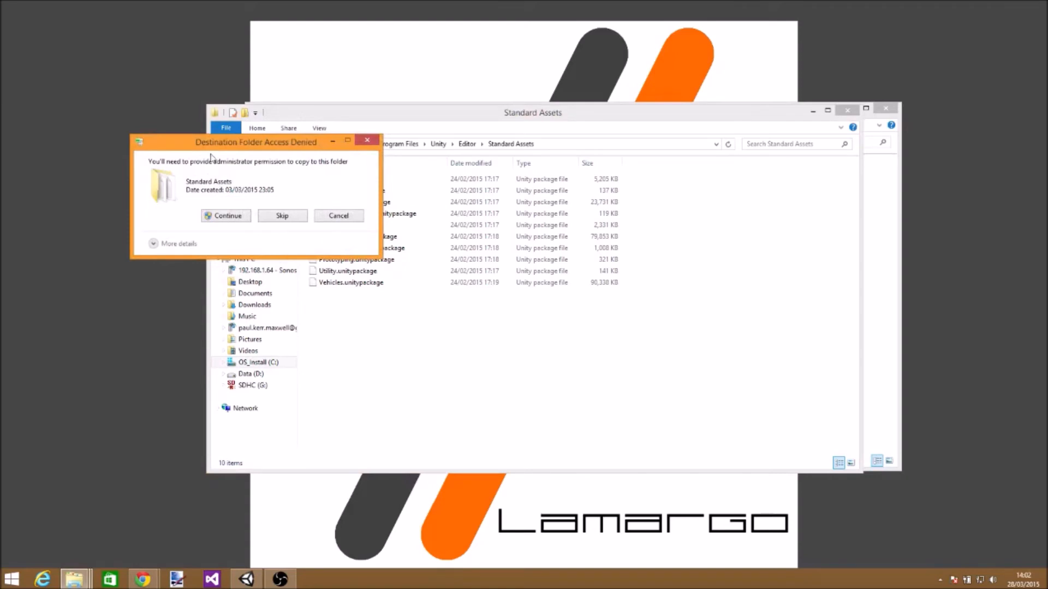
left_click(231, 216)
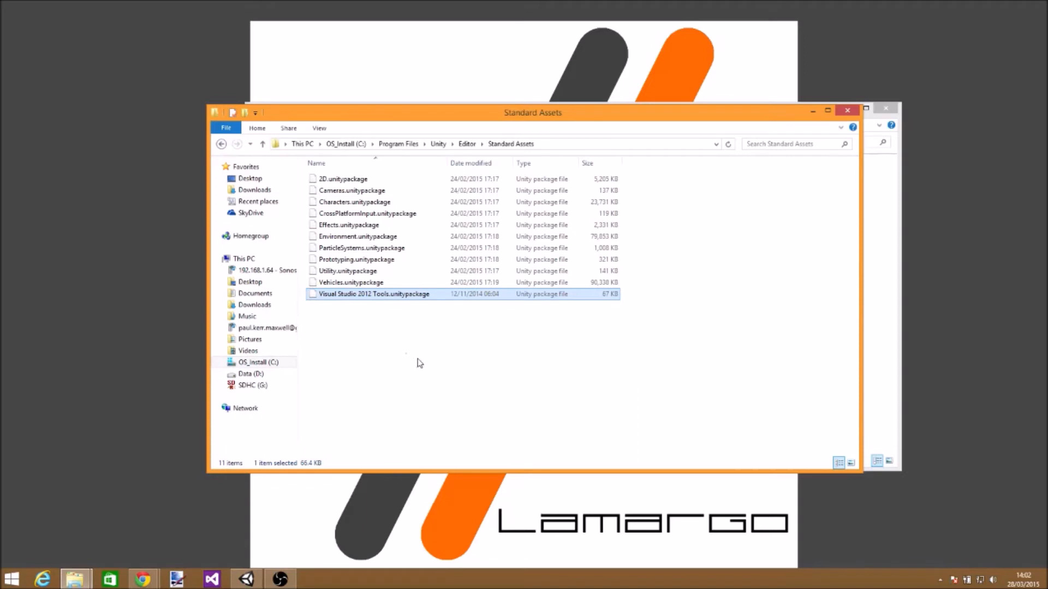
left_click(421, 363)
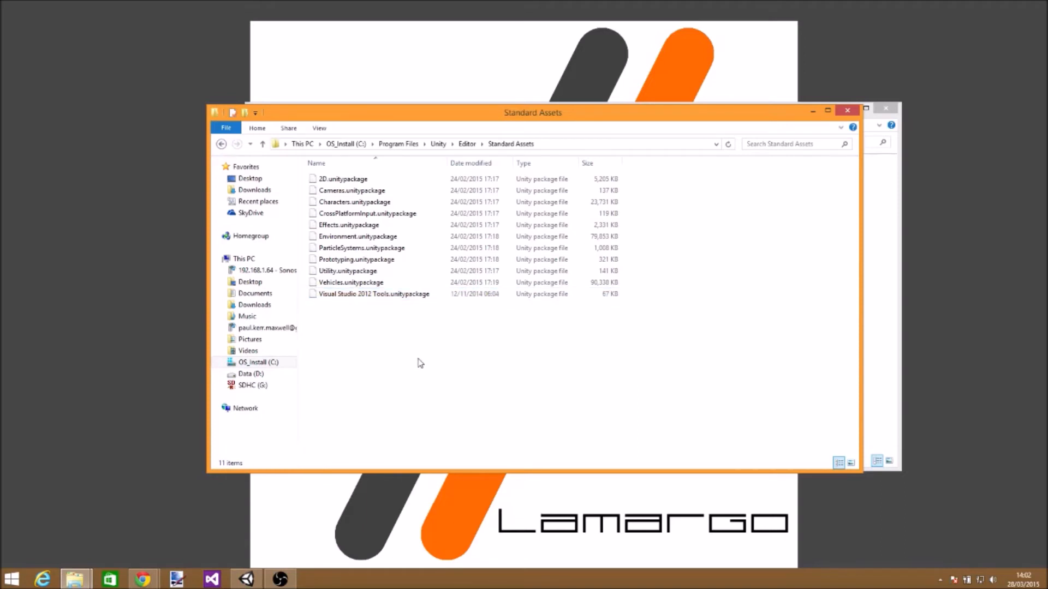
Close the Standard Assets and 2012 folder windows.
left_click_drag(686, 121, 719, 161)
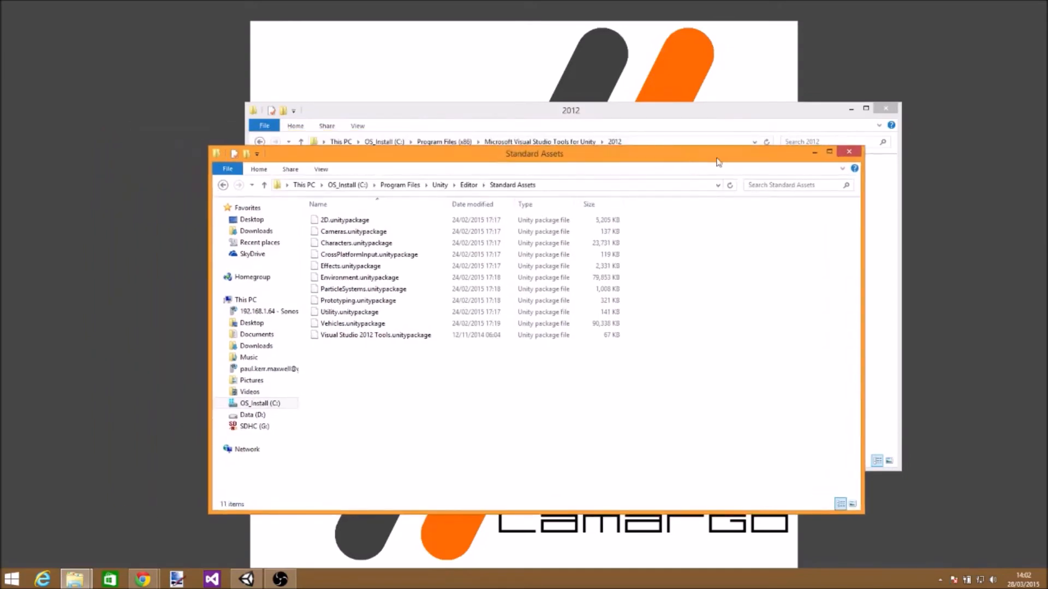
left_click(849, 152)
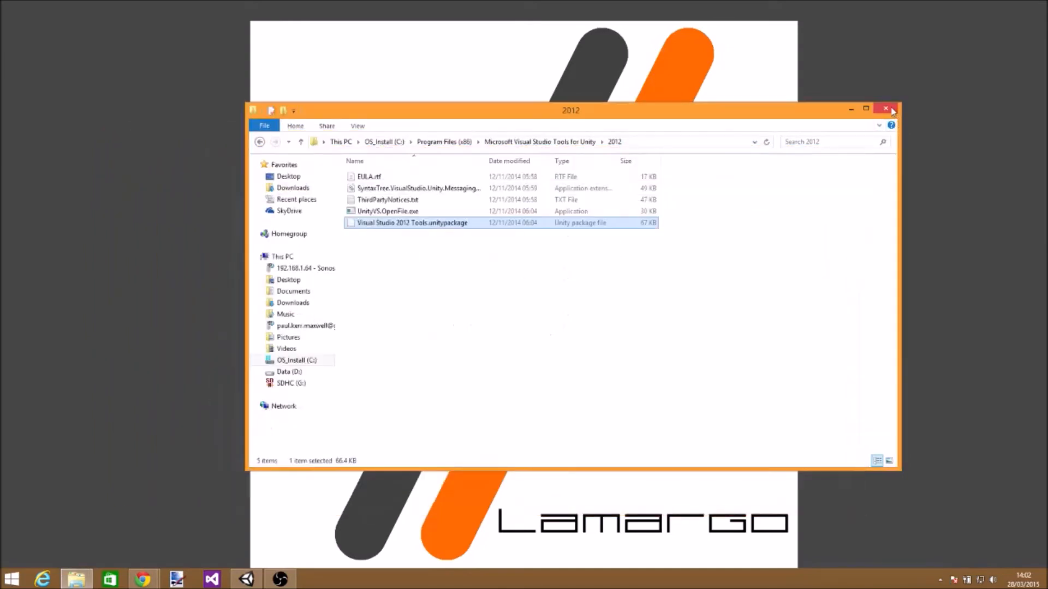
left_click(892, 112)
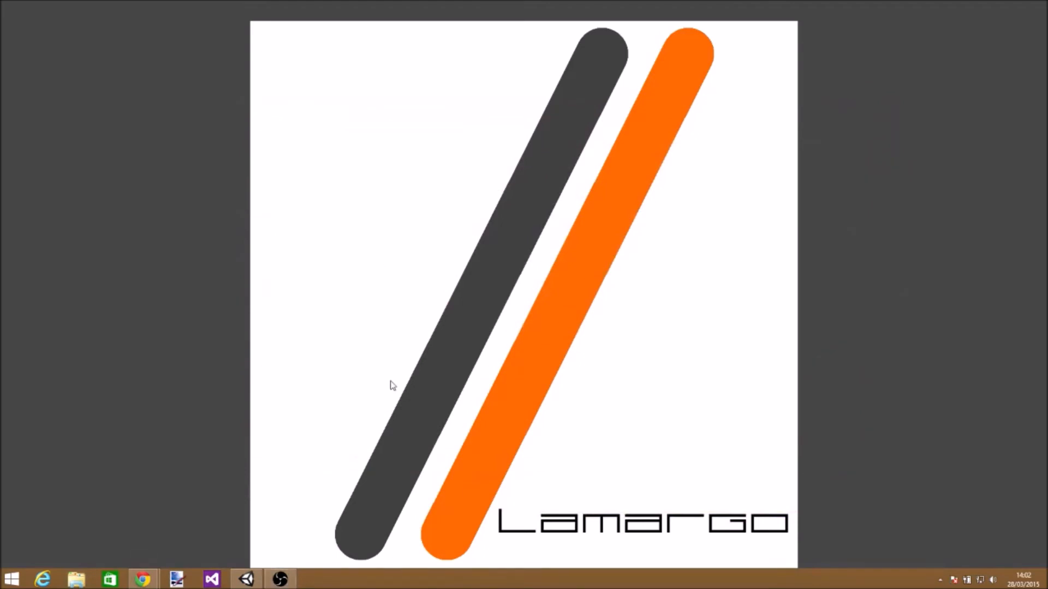
Switch to Unity and check which asset packages the open Sample Project offers for import.
left_click(253, 584)
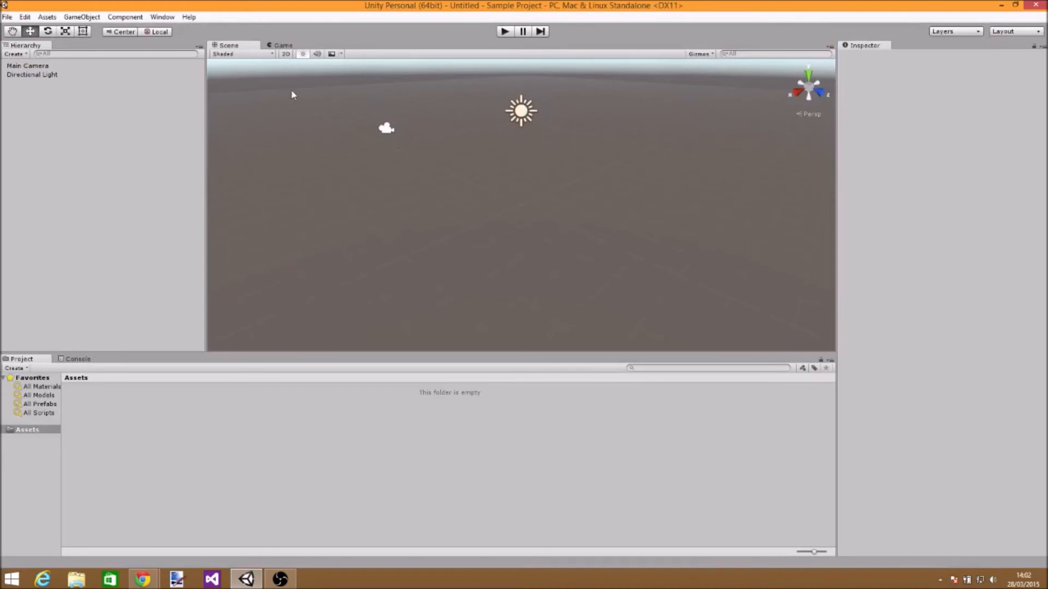
left_click(47, 17)
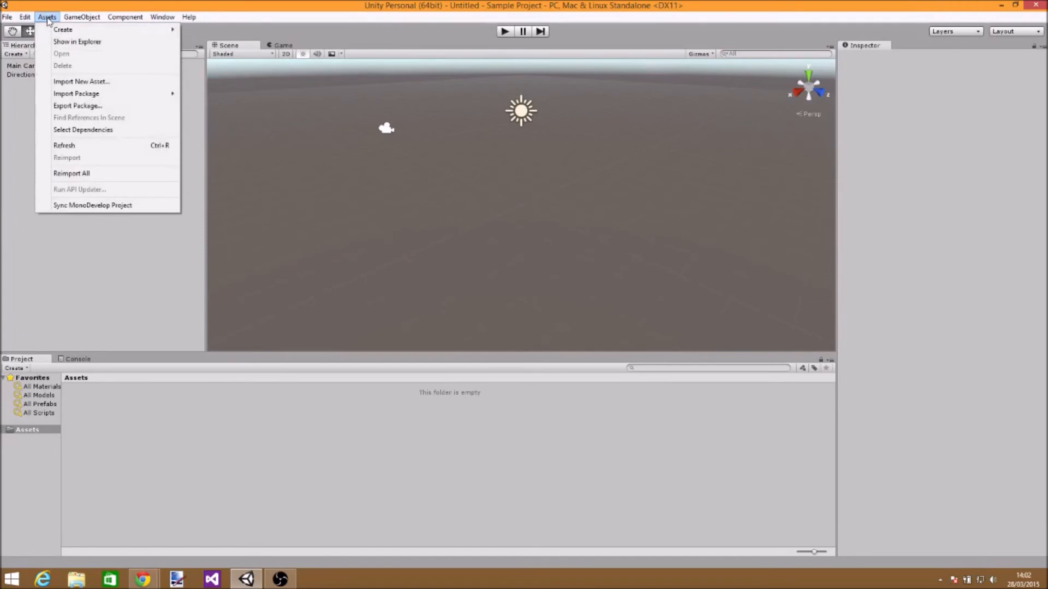
mouse_move(78, 99)
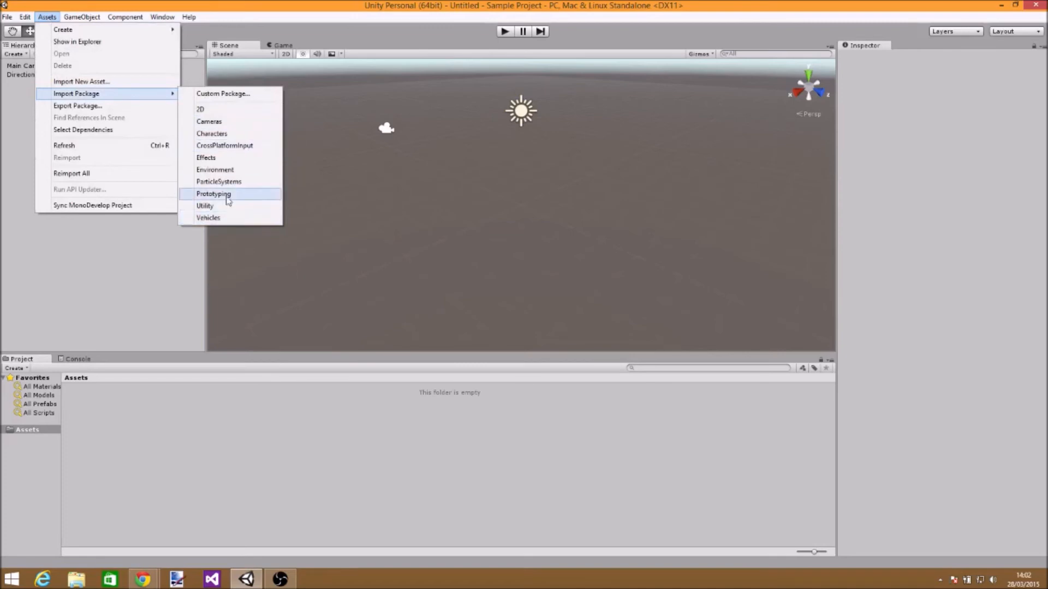
Restart Unity by closing the Sample Project editor and launching the program again.
left_click(1015, 5)
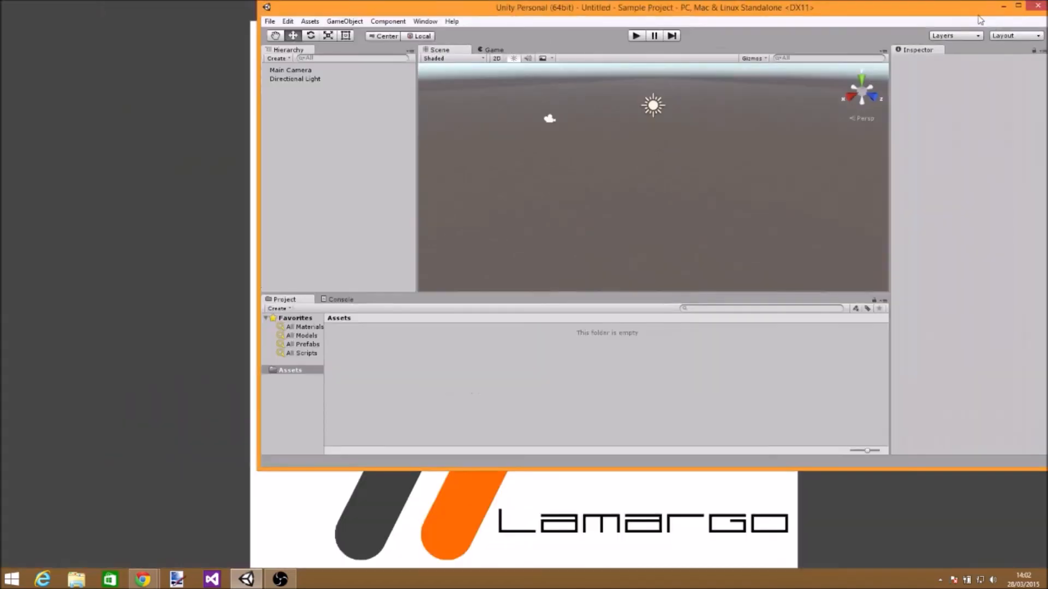
left_click_drag(982, 17, 832, 41)
left_click(890, 32)
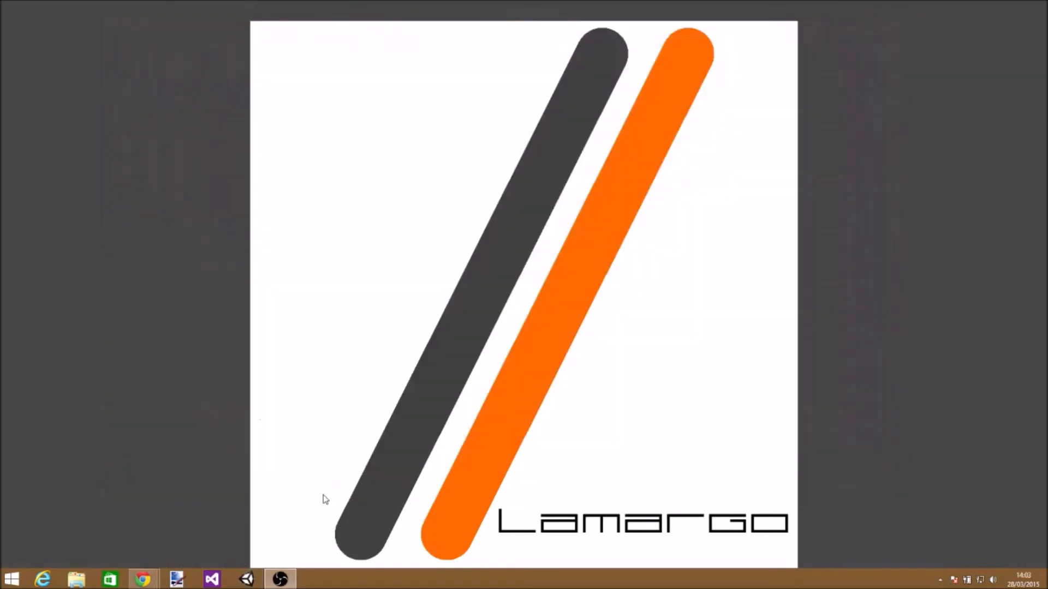
left_click(250, 579)
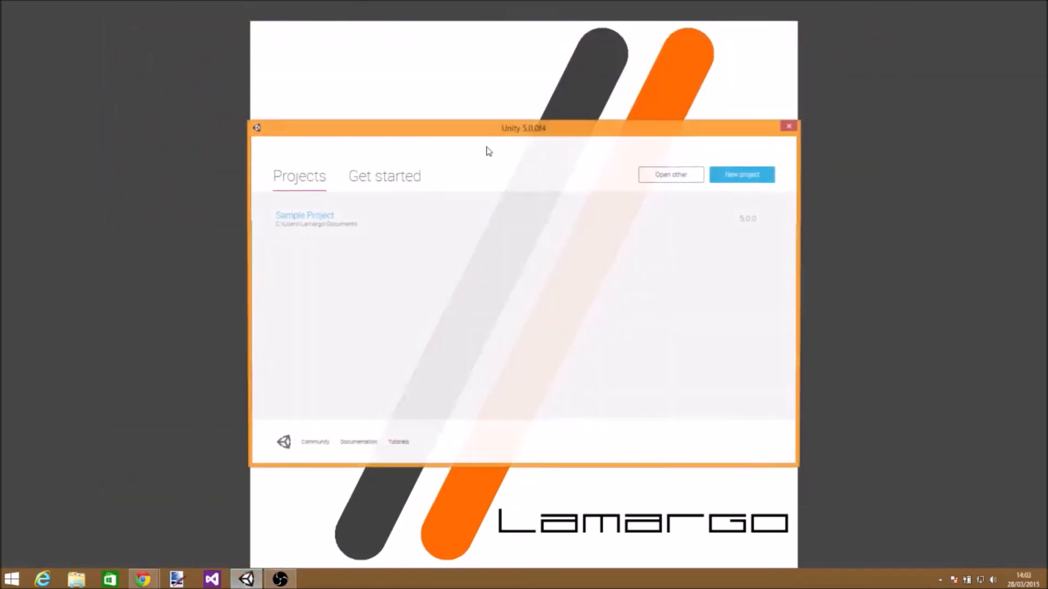
Open Sample Project in a maximized editor and import all files of the Visual Studio 2012 Tools package.
left_click(305, 215)
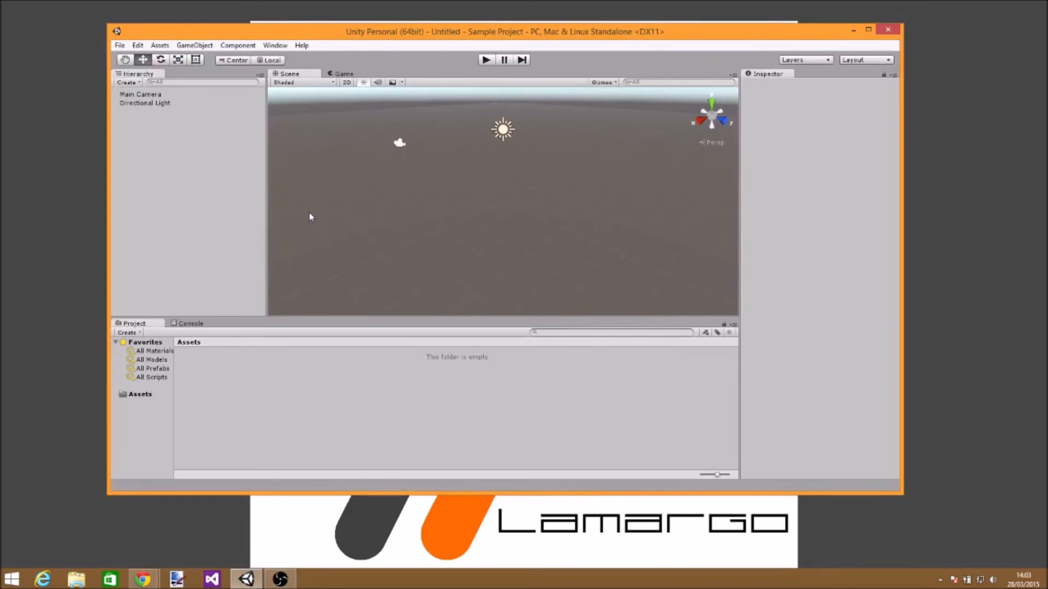
double_click(381, 34)
left_click(48, 17)
mouse_move(149, 95)
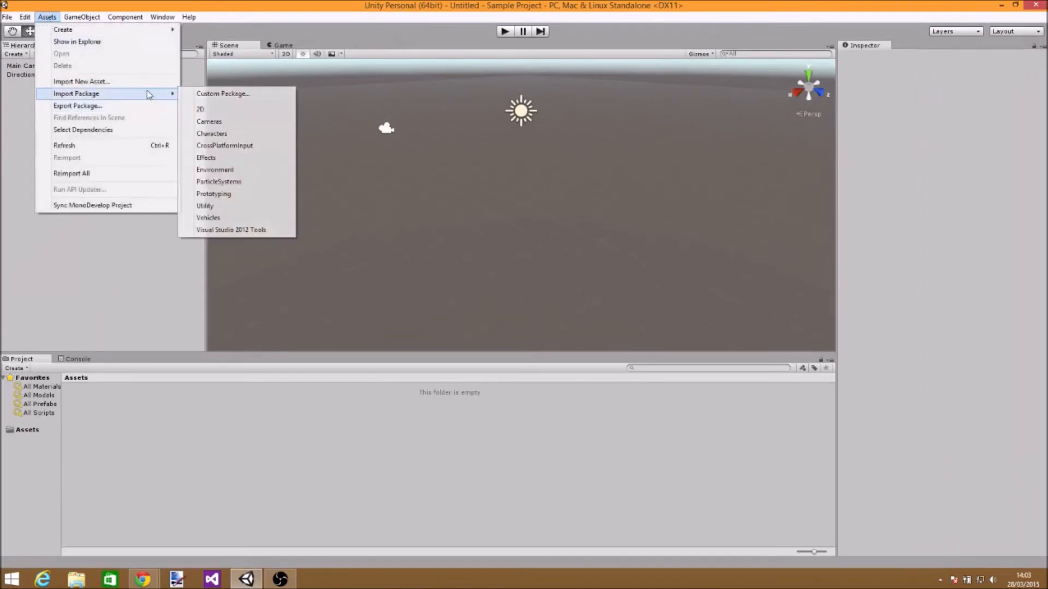
left_click(250, 231)
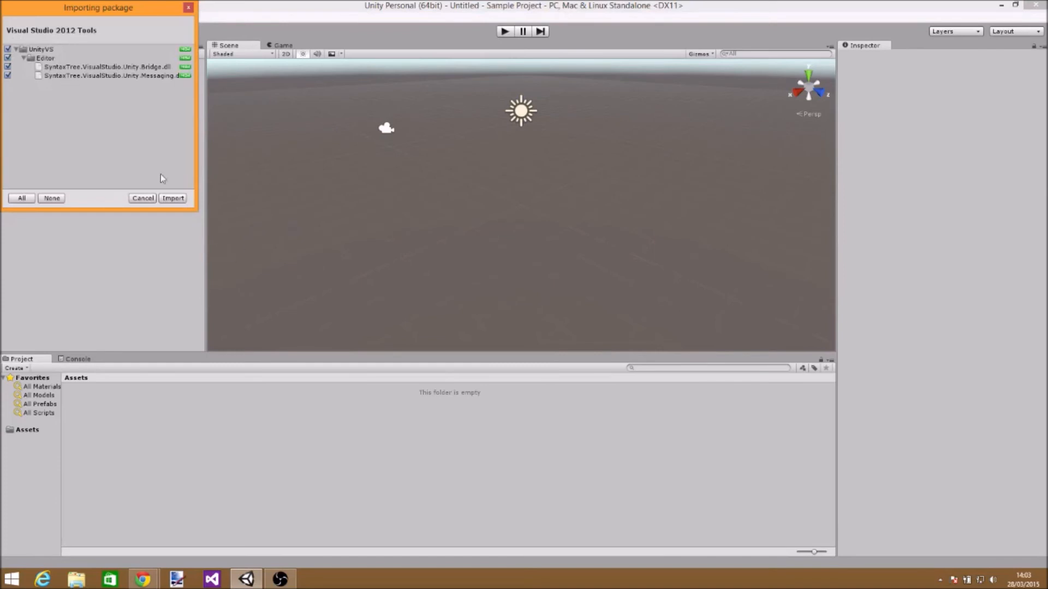
left_click(173, 198)
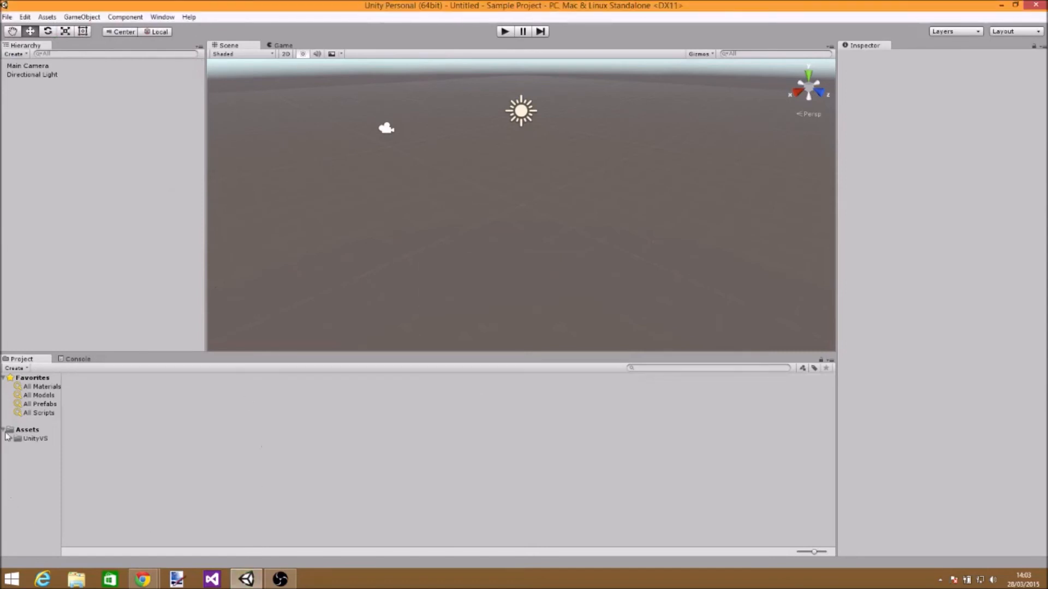
Check the imported files inside the UnityVS Editor folder of the project's assets.
double_click(38, 440)
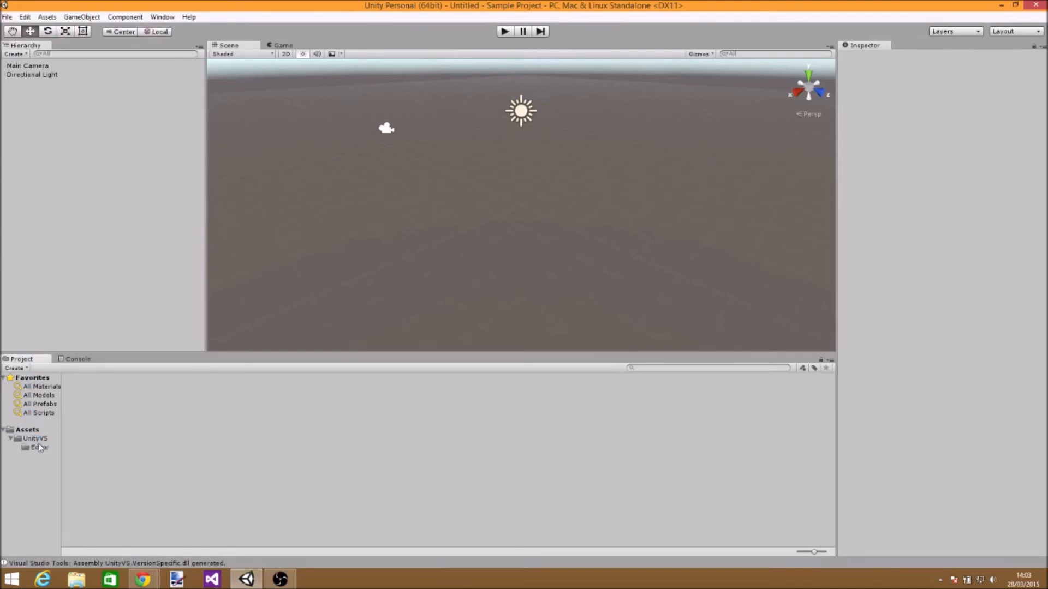
left_click(44, 451)
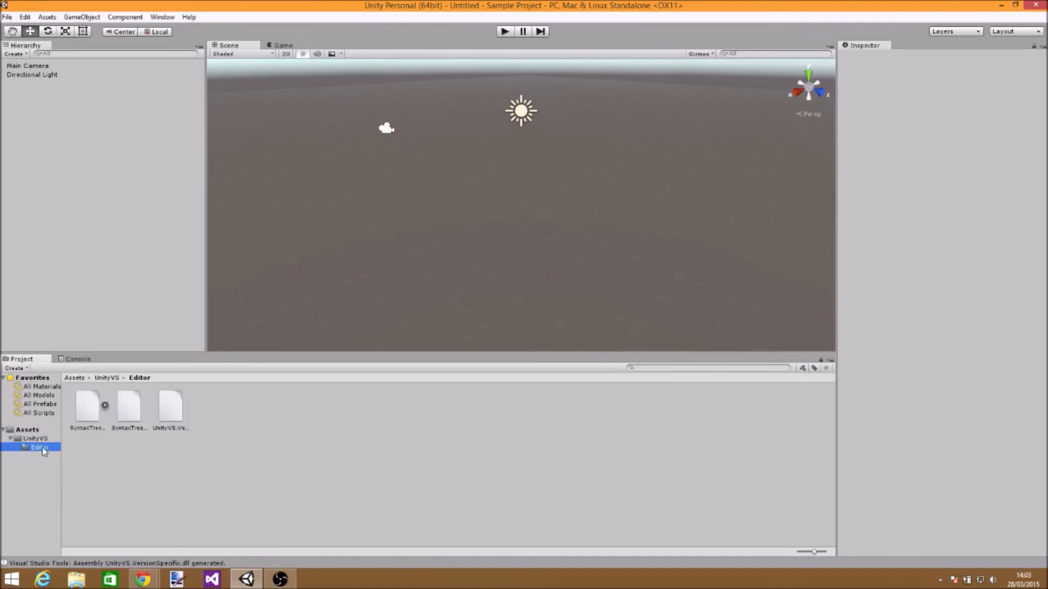
left_click(10, 440)
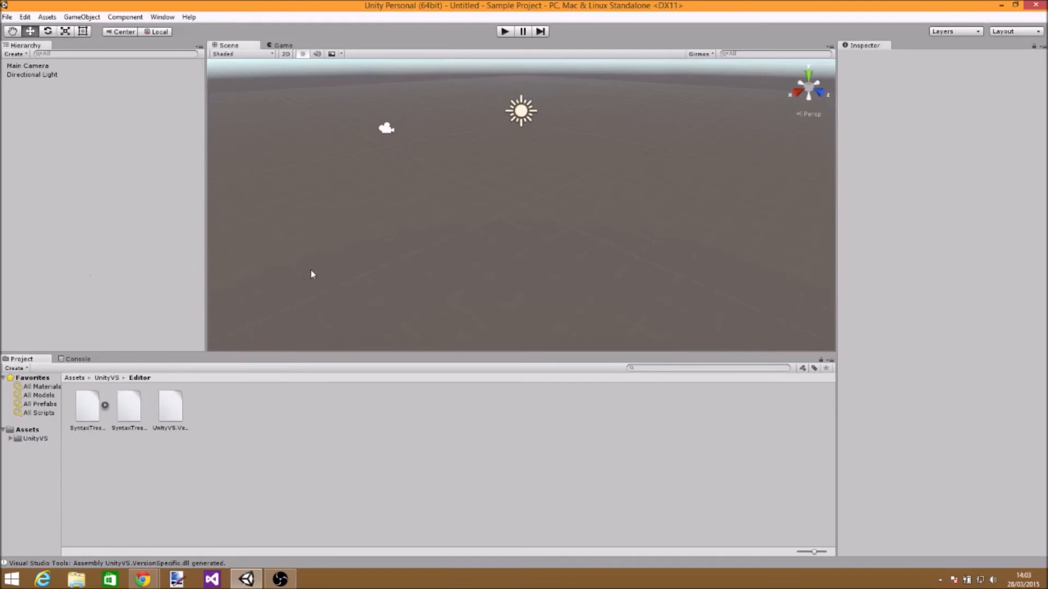
Generate the Visual Studio project files for Sample Project and open the project in Visual Studio.
left_click(118, 20)
left_click(131, 20)
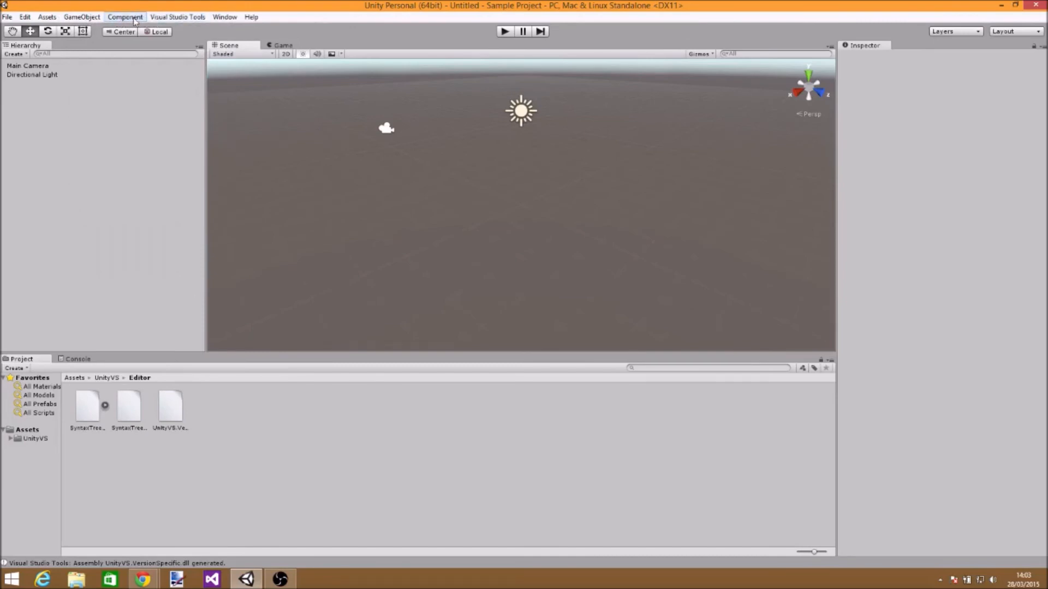
left_click(185, 22)
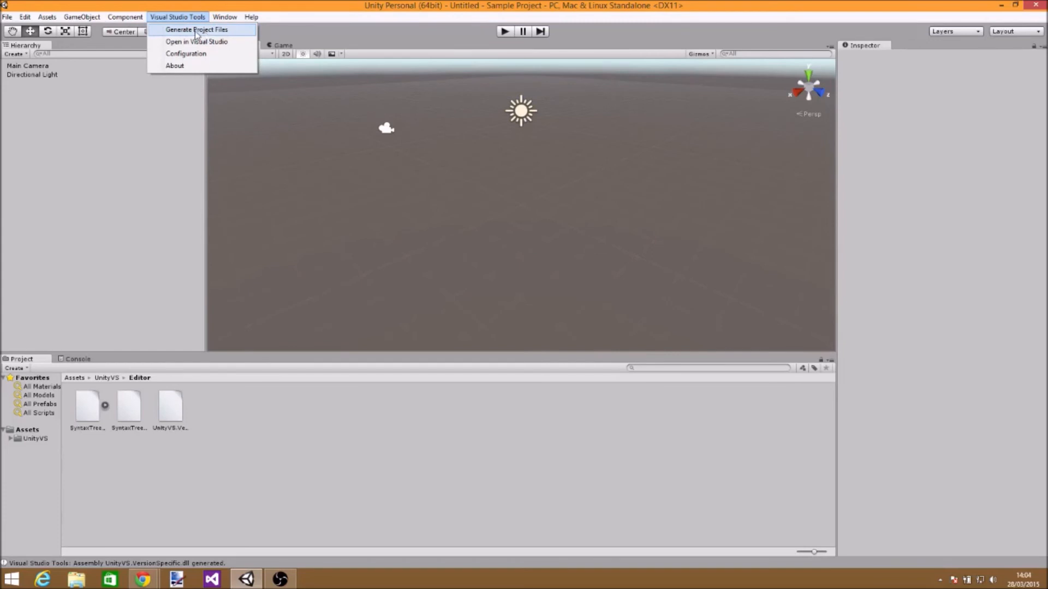
left_click(195, 30)
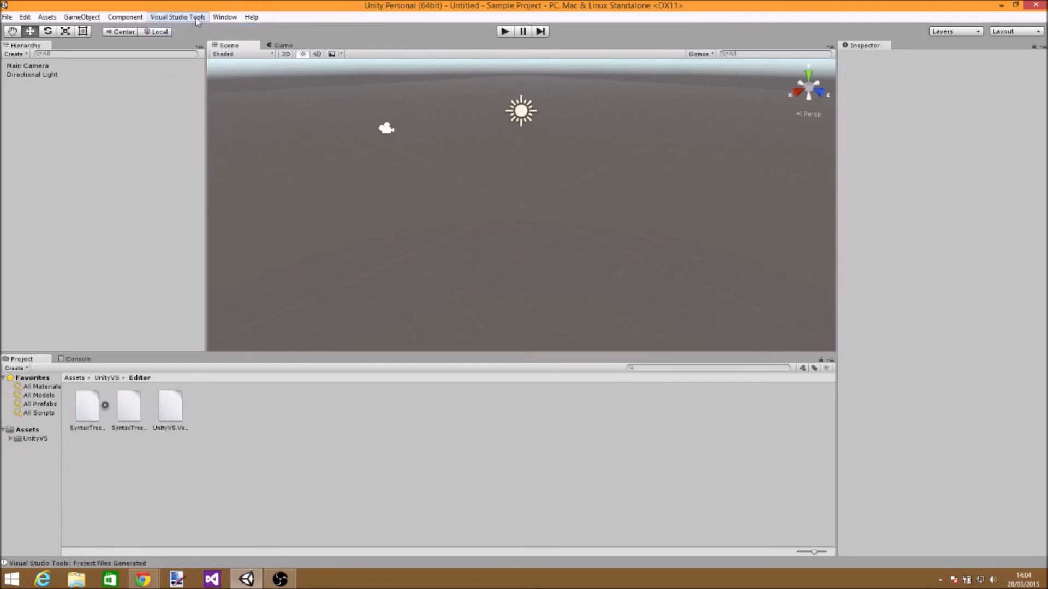
left_click(198, 19)
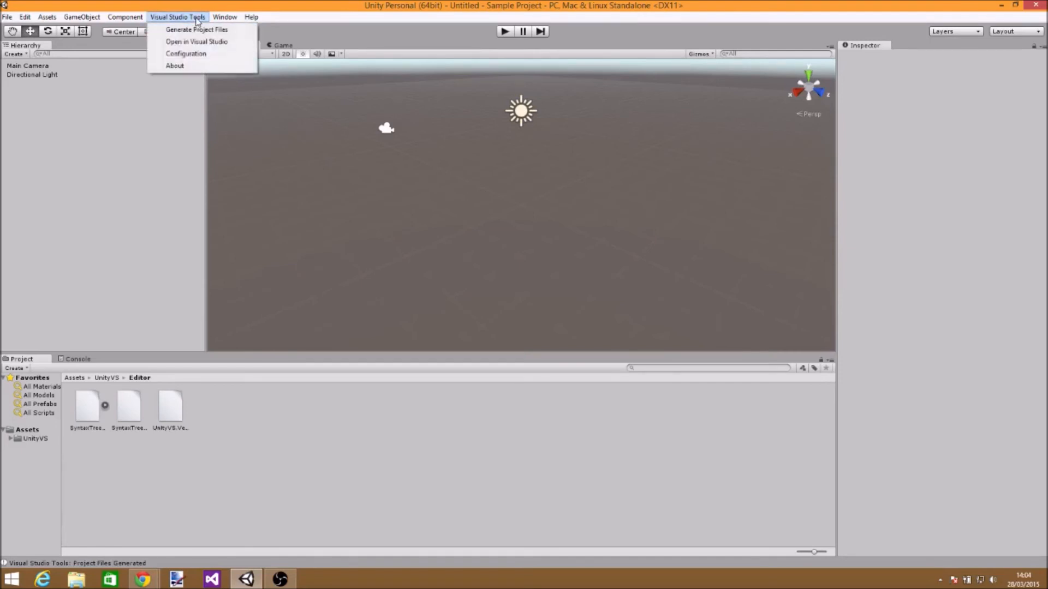
left_click(232, 47)
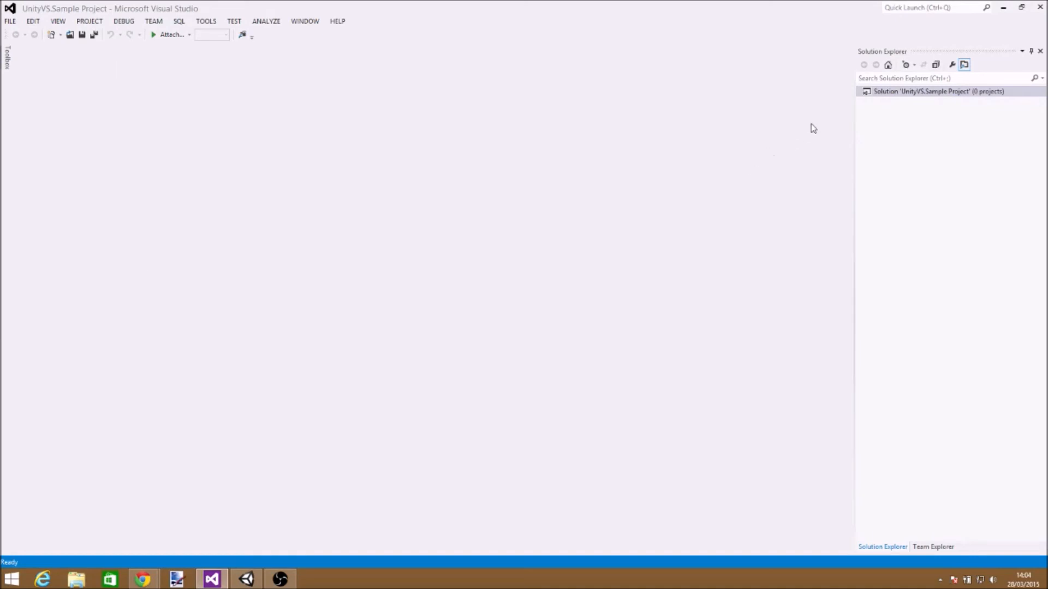
Inspect the UnityVS.Sample Project solution and the commands available for it.
left_click(921, 97)
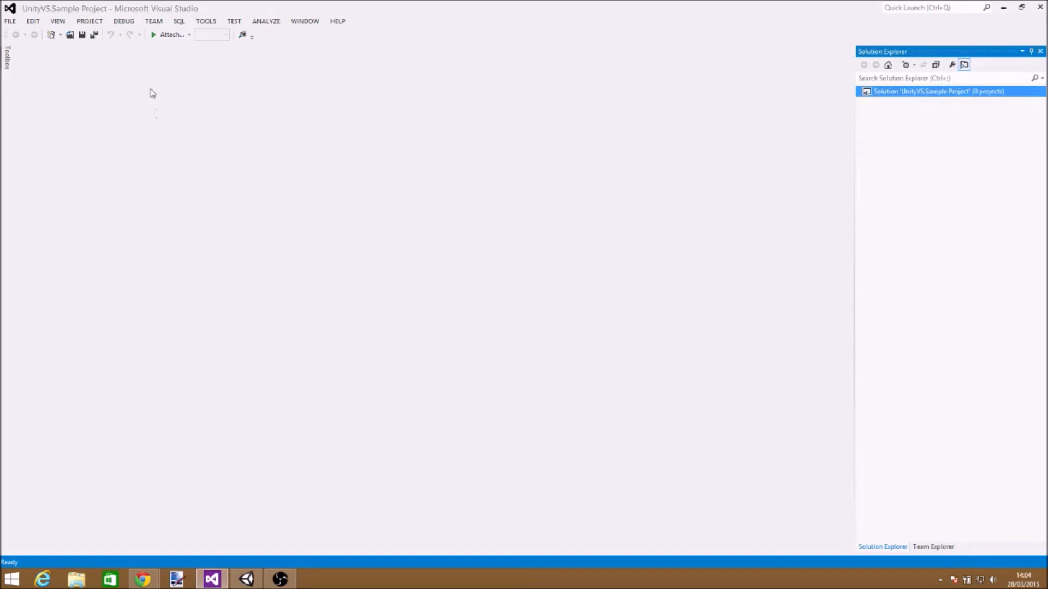
left_click(190, 36)
left_click(190, 36)
left_click(964, 65)
right_click(880, 95)
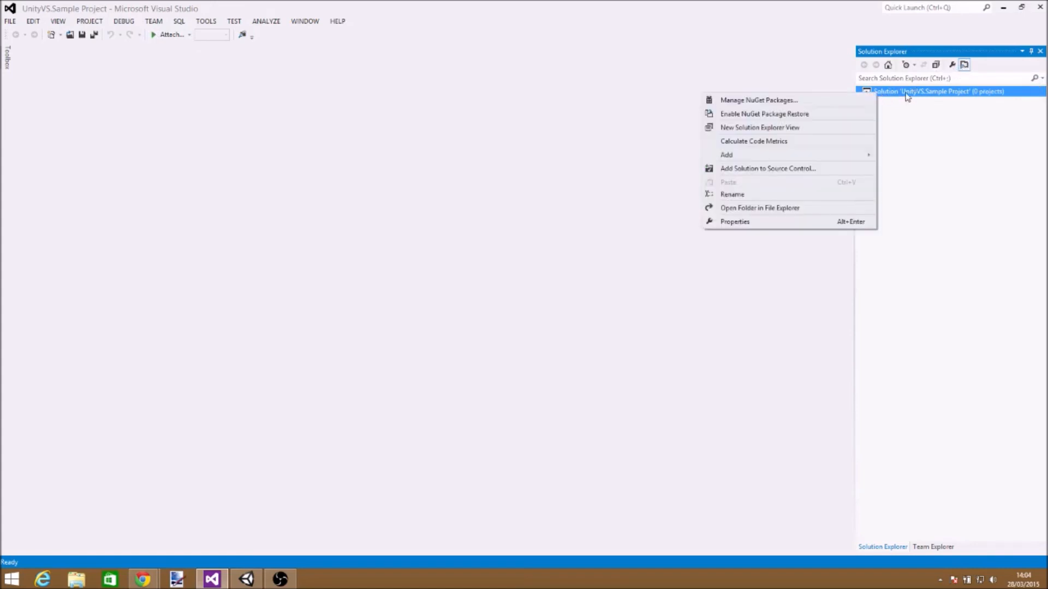
left_click(905, 95)
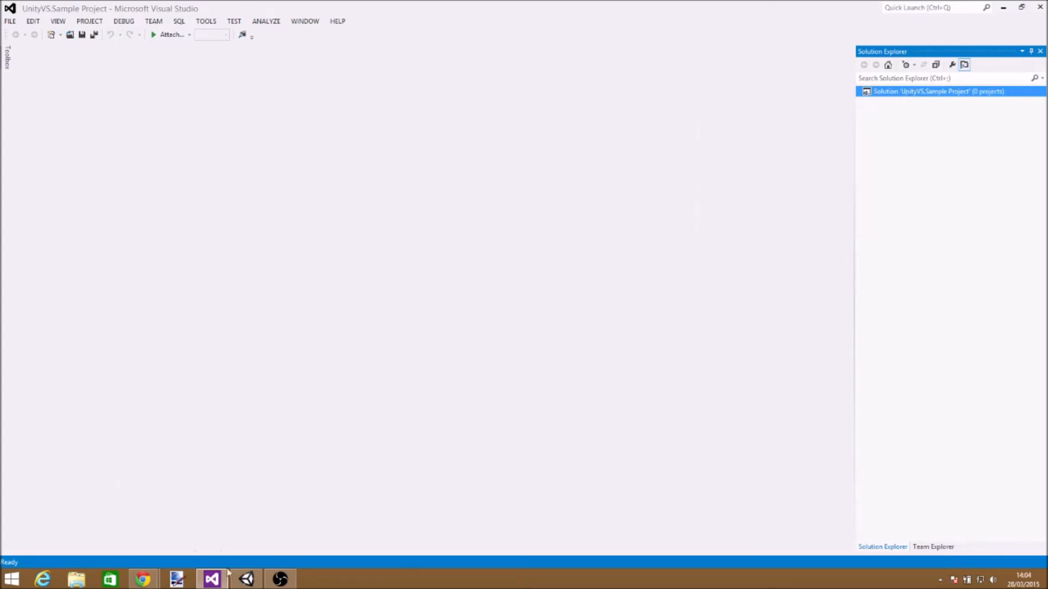
Switch back to Unity and create a new C# script with the default name in the root Assets folder.
left_click(246, 579)
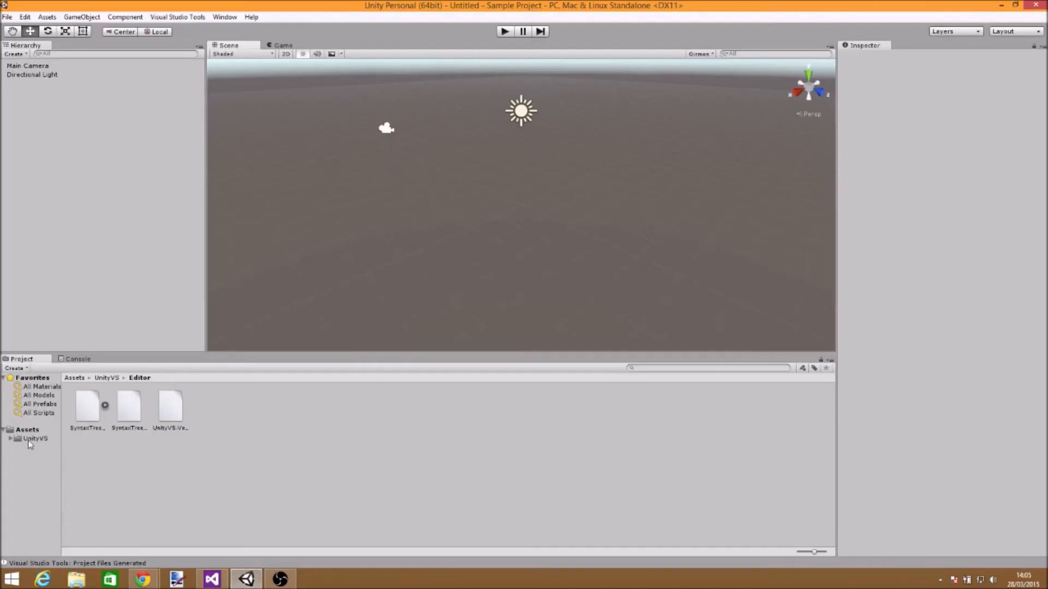
left_click(11, 440)
left_click(11, 440)
right_click(102, 471)
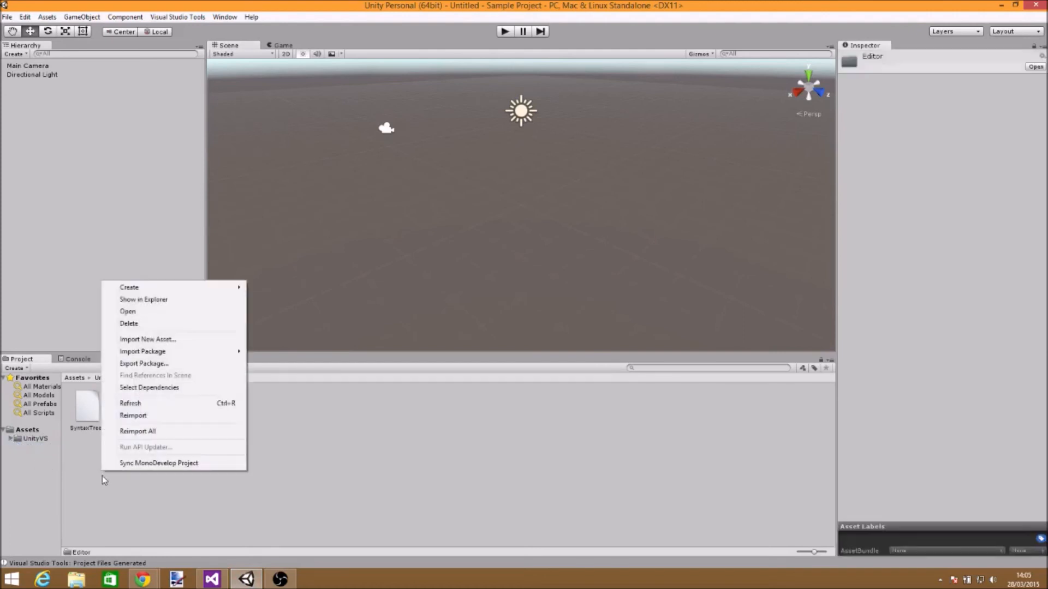
left_click(28, 430)
right_click(122, 470)
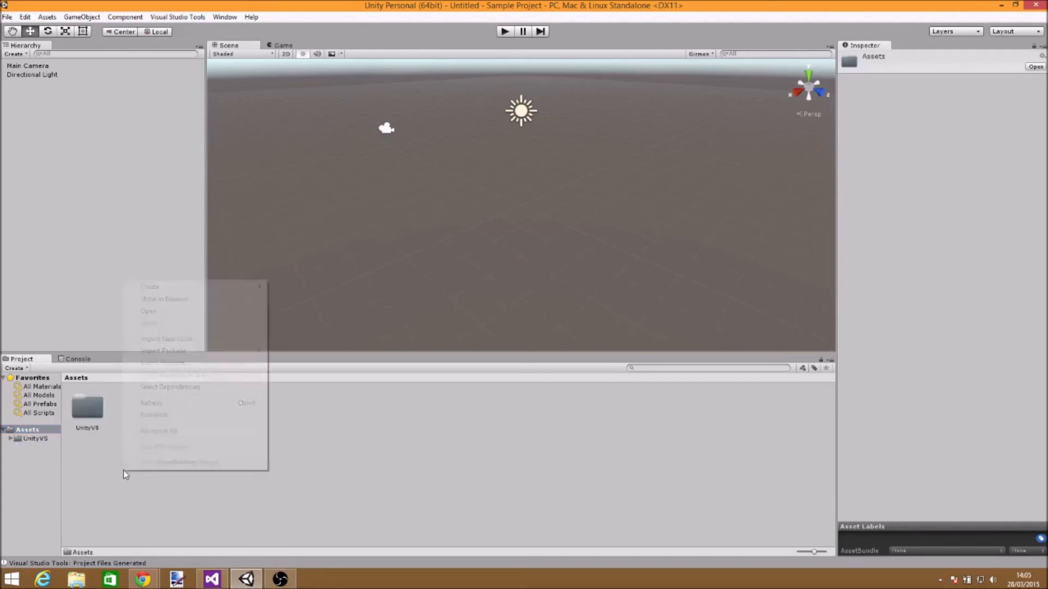
mouse_move(187, 289)
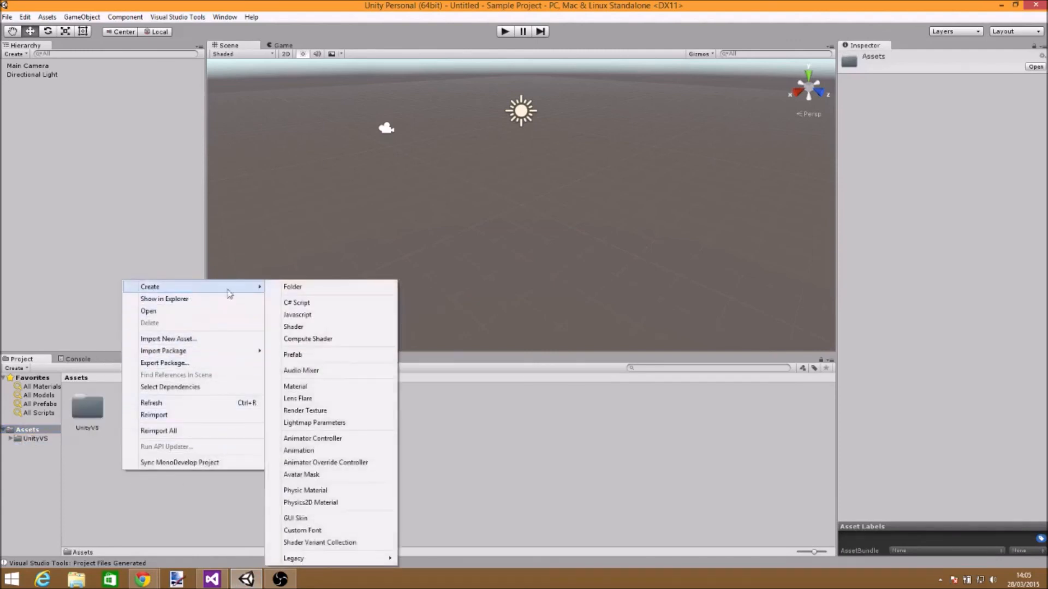
left_click(341, 306)
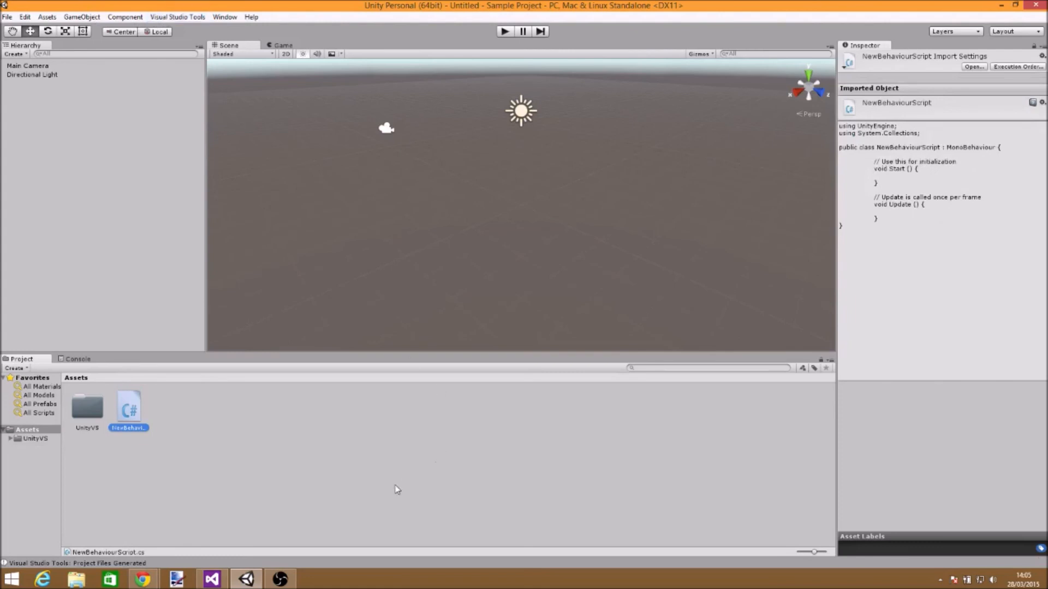
Switch to Visual Studio, reload all changes to the modified solution and open NewBehaviourScript.cs from the C# project's Assets folder.
left_click(214, 582)
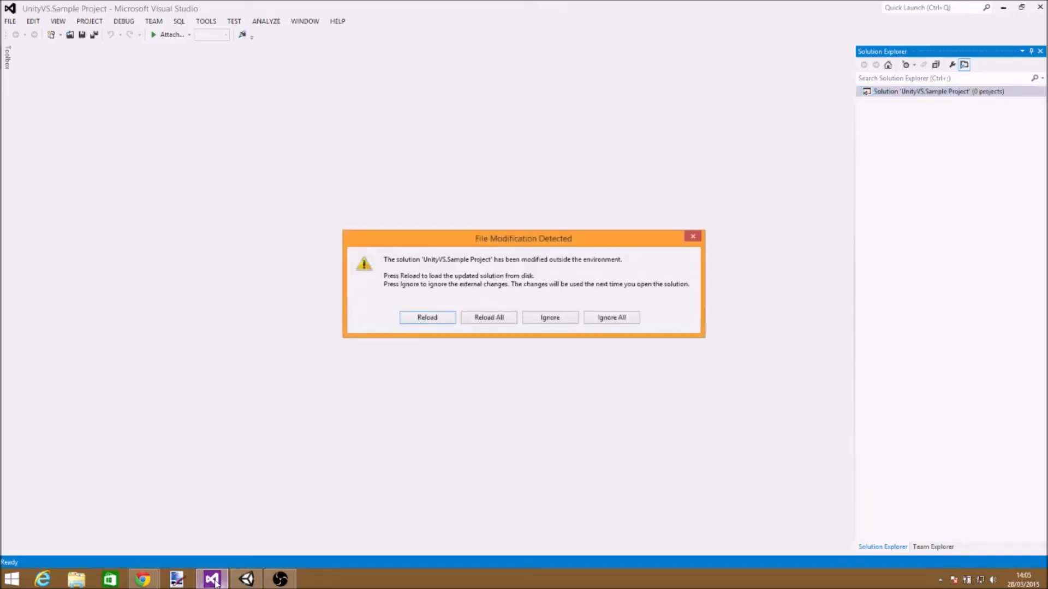
left_click(484, 319)
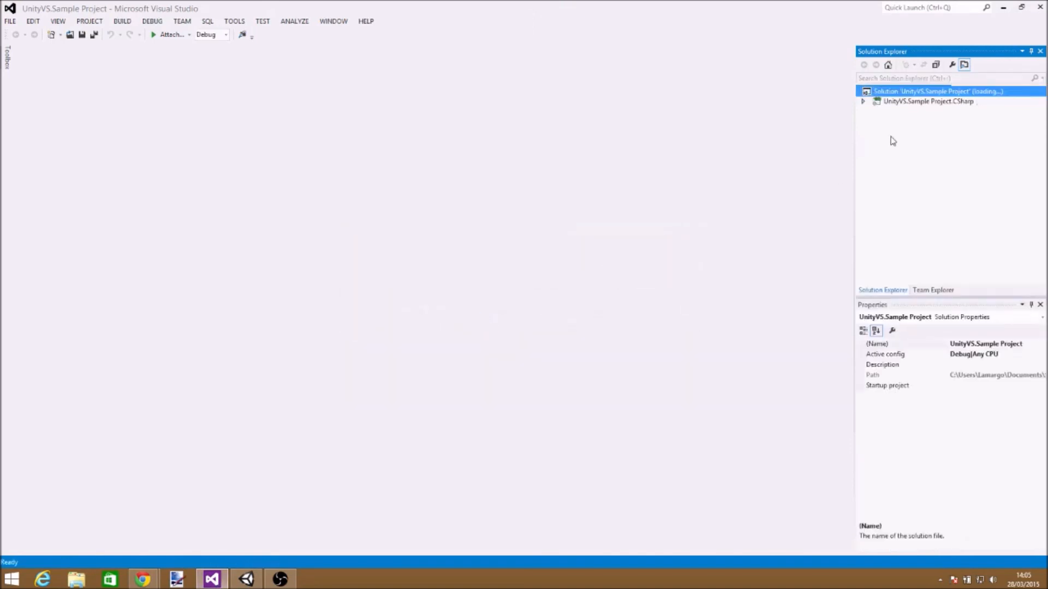
left_click(863, 102)
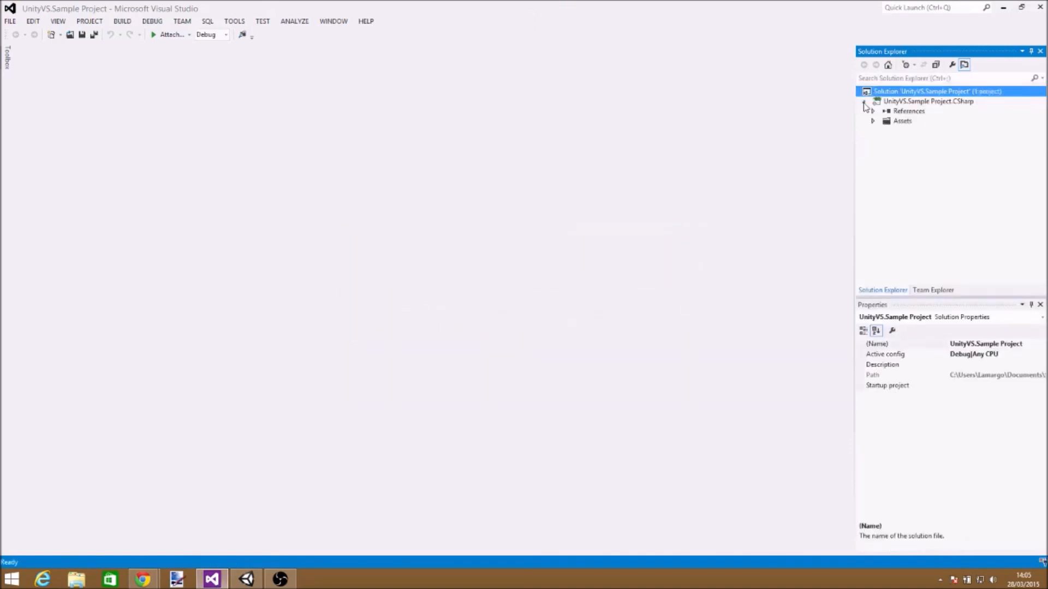
left_click(873, 112)
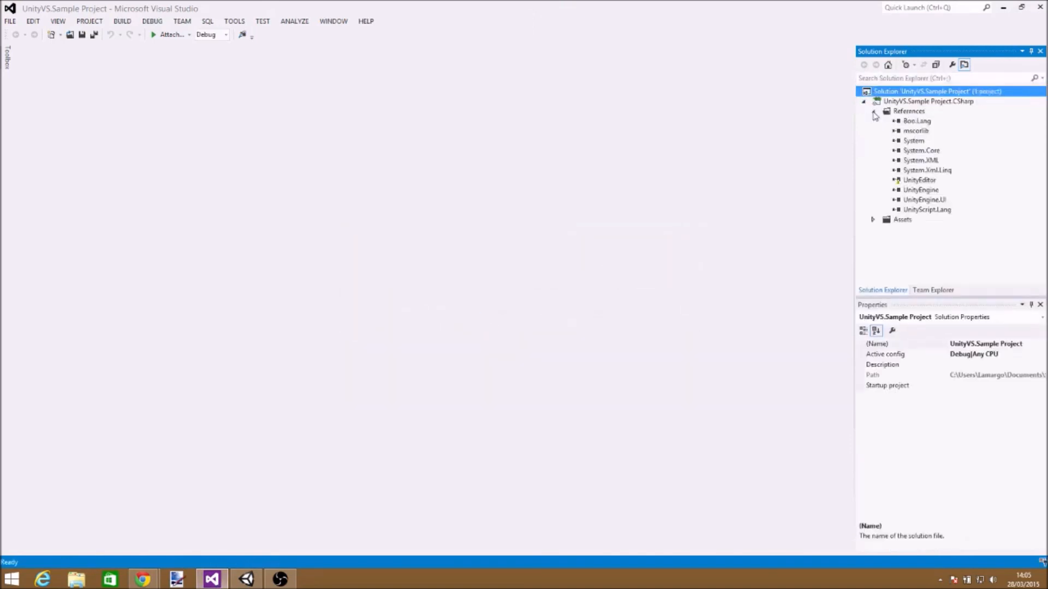
left_click(873, 220)
left_click(945, 230)
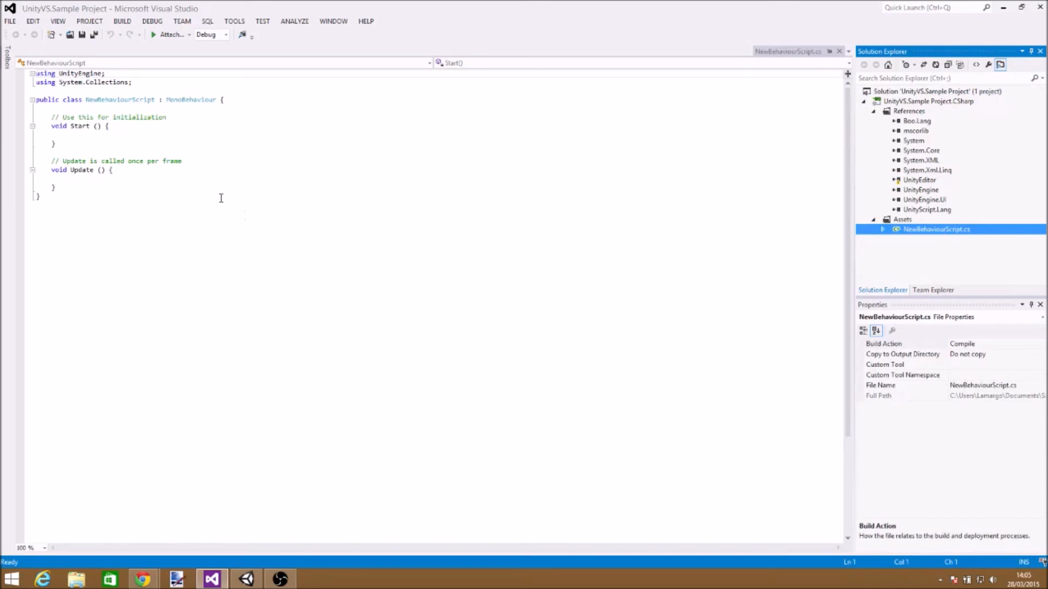
left_click(153, 21)
left_click(153, 21)
Switch back to Unity and review the UnityVS folder and the Visual Studio 2012 Tools entry among the importable packages.
left_click(247, 579)
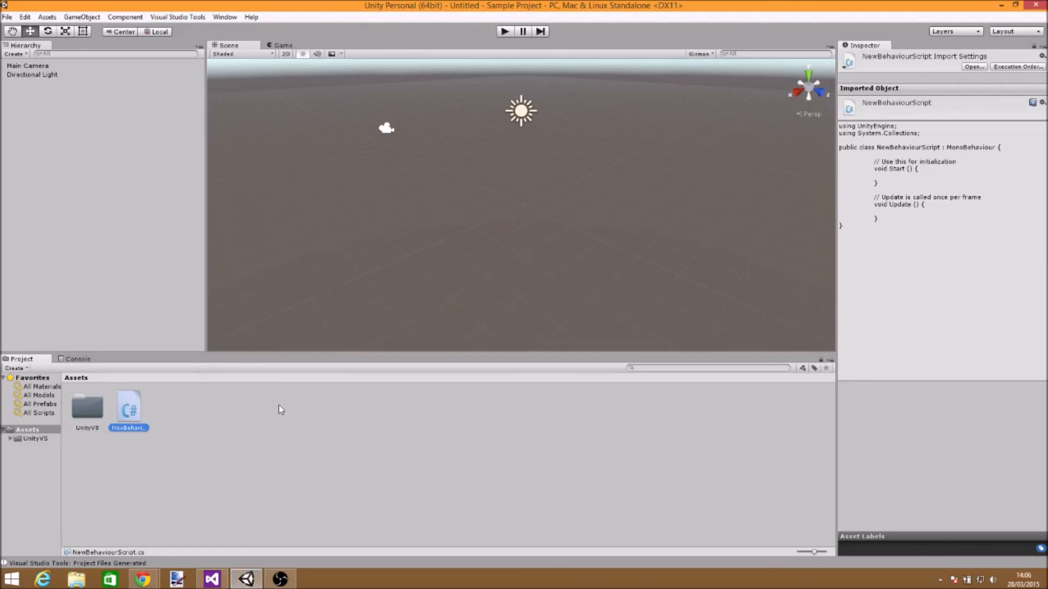
left_click(35, 440)
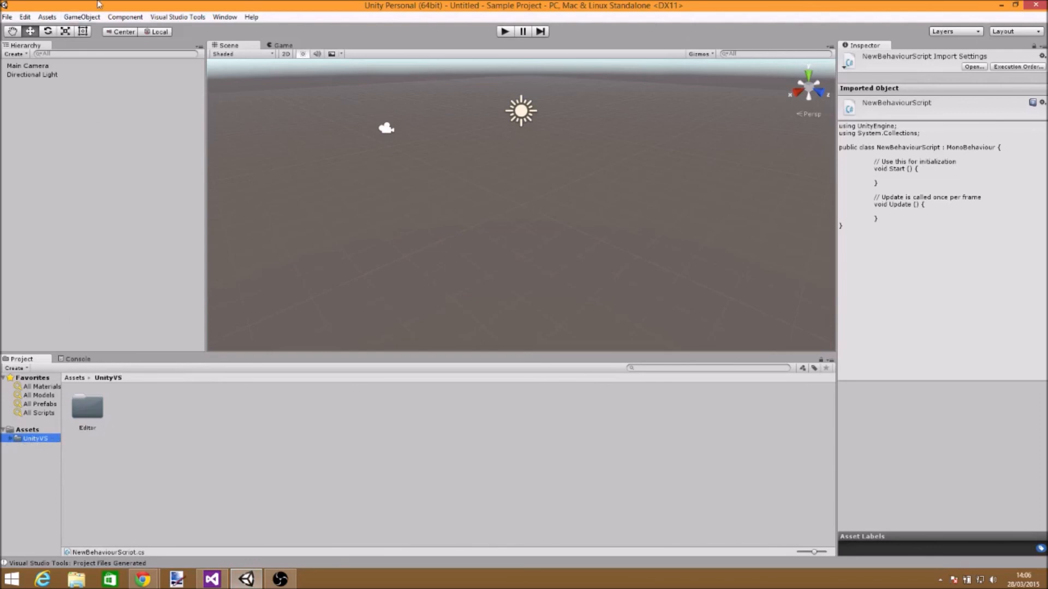
left_click(125, 17)
left_click(47, 18)
mouse_move(96, 96)
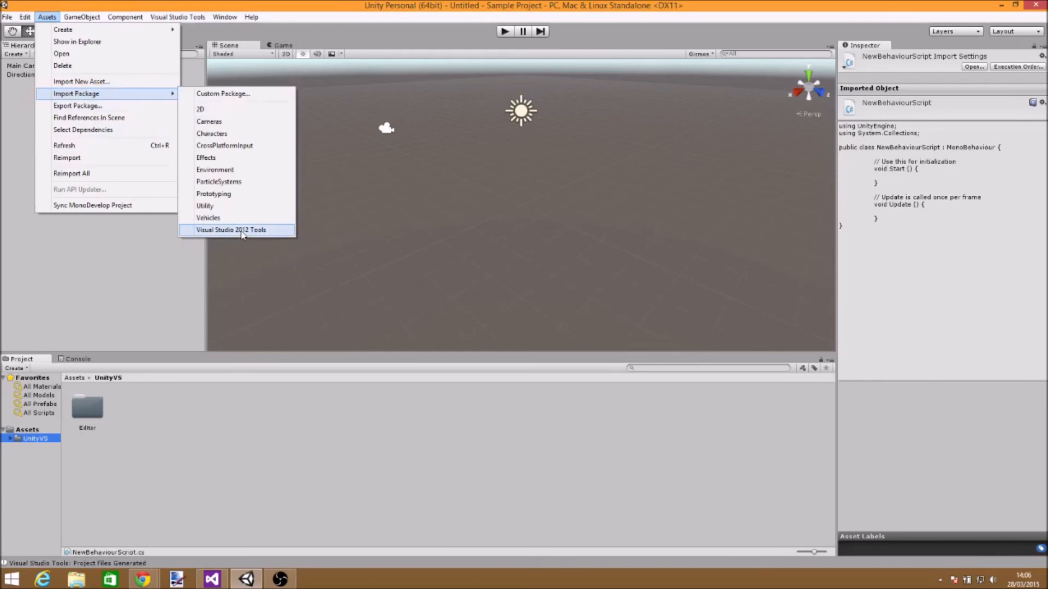
left_click(375, 489)
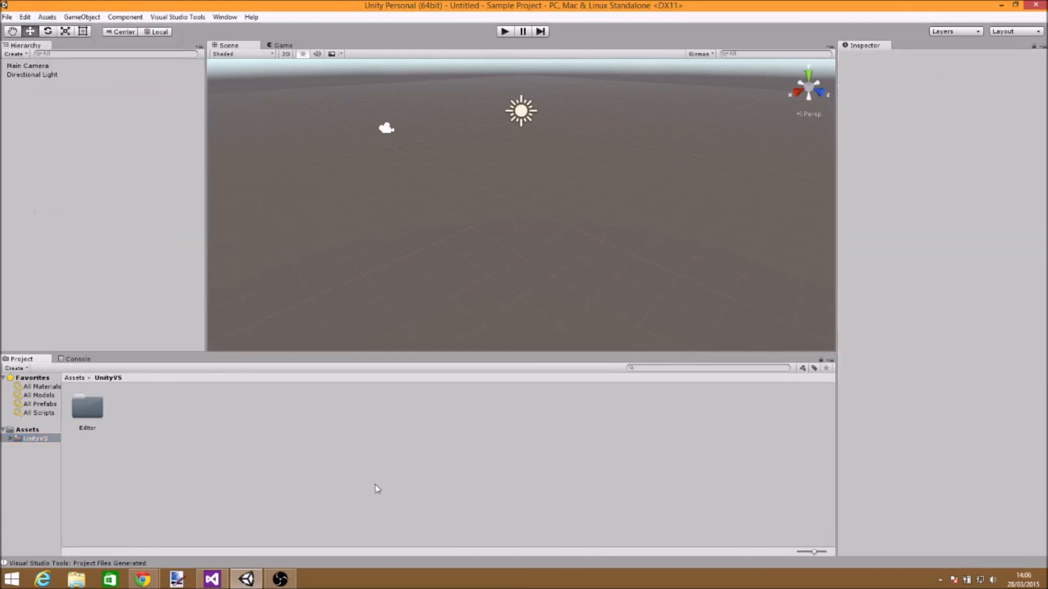